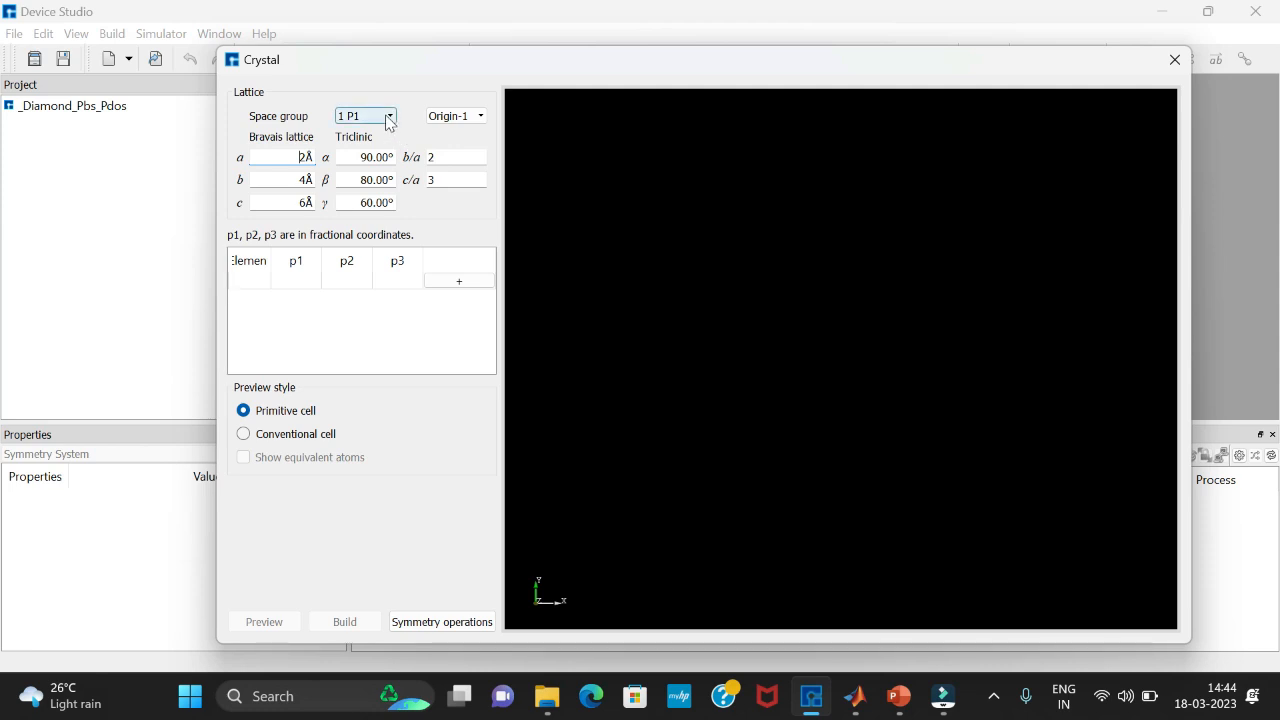
Set the crystal's space group to 195 P23 and its lattice constant a to 3.56679 Å.
left_click(388, 117)
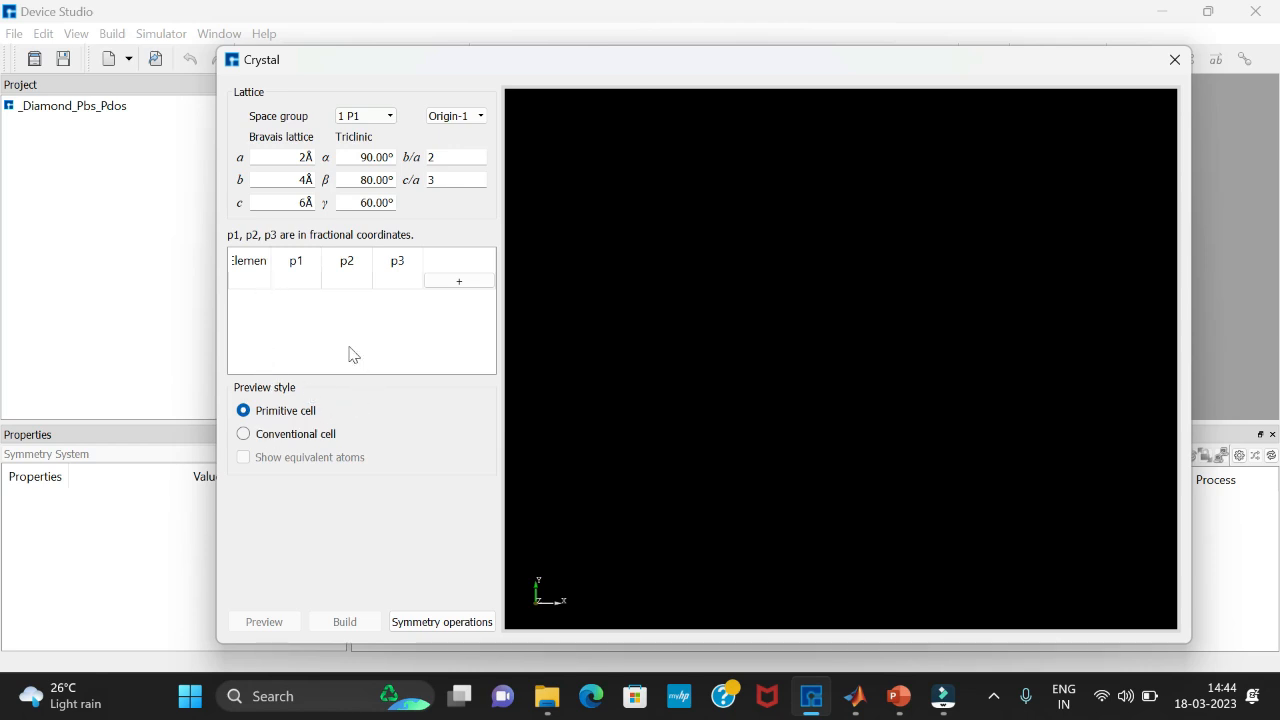
left_click(389, 117)
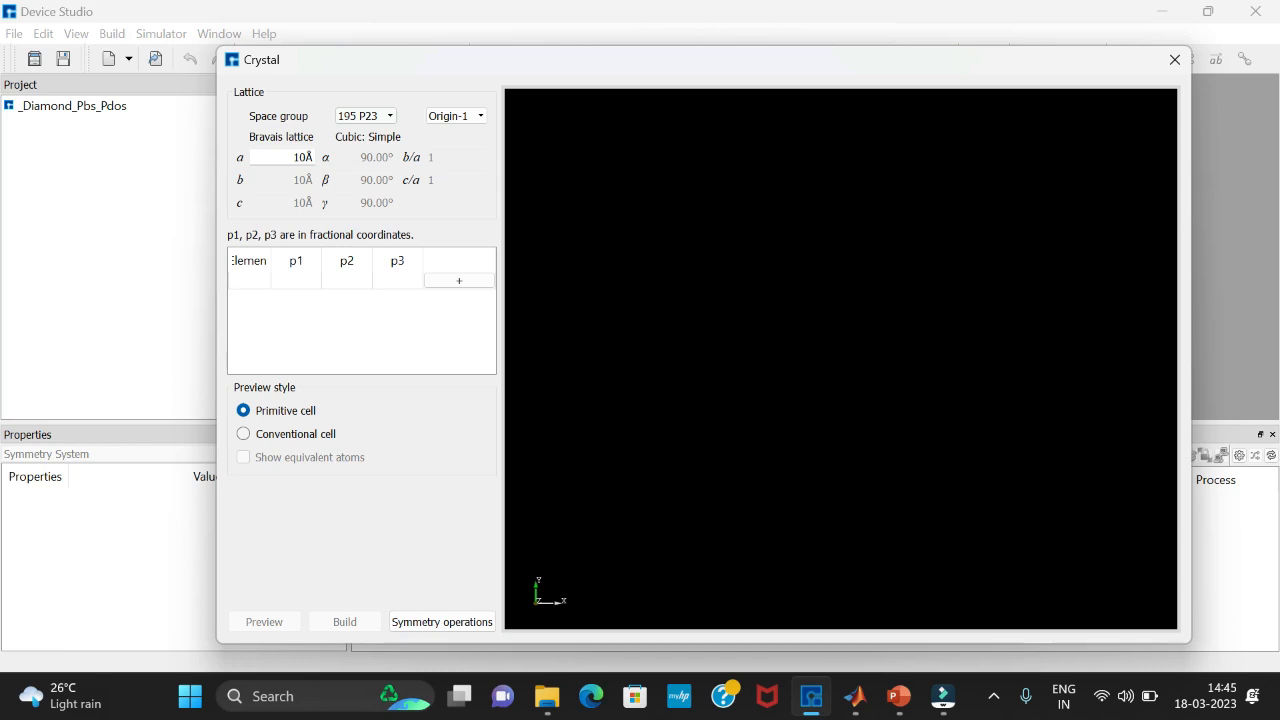
left_click(307, 157)
key("BackSpace")
key("BackSpace")
type("3.56679")
Add a carbon atom at fractional coordinates 0, 0, 0 and check its element in the periodic table.
left_click(459, 283)
left_click(466, 301)
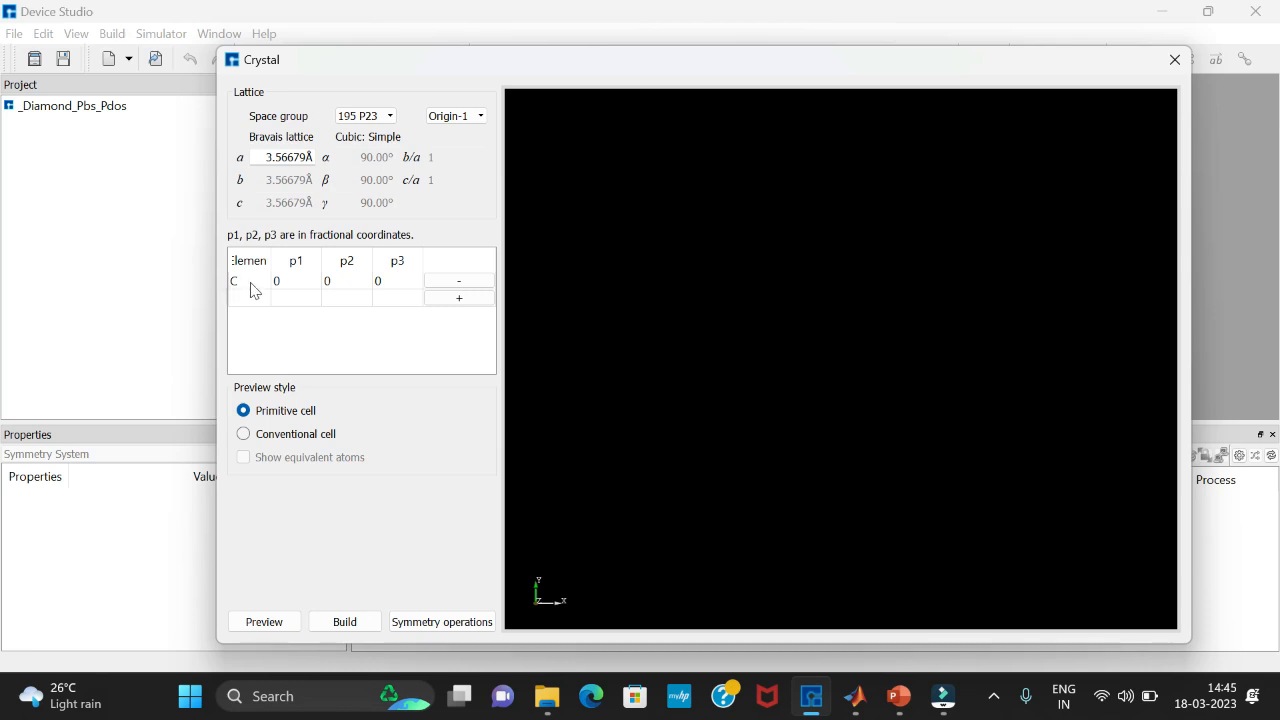
double_click(250, 284)
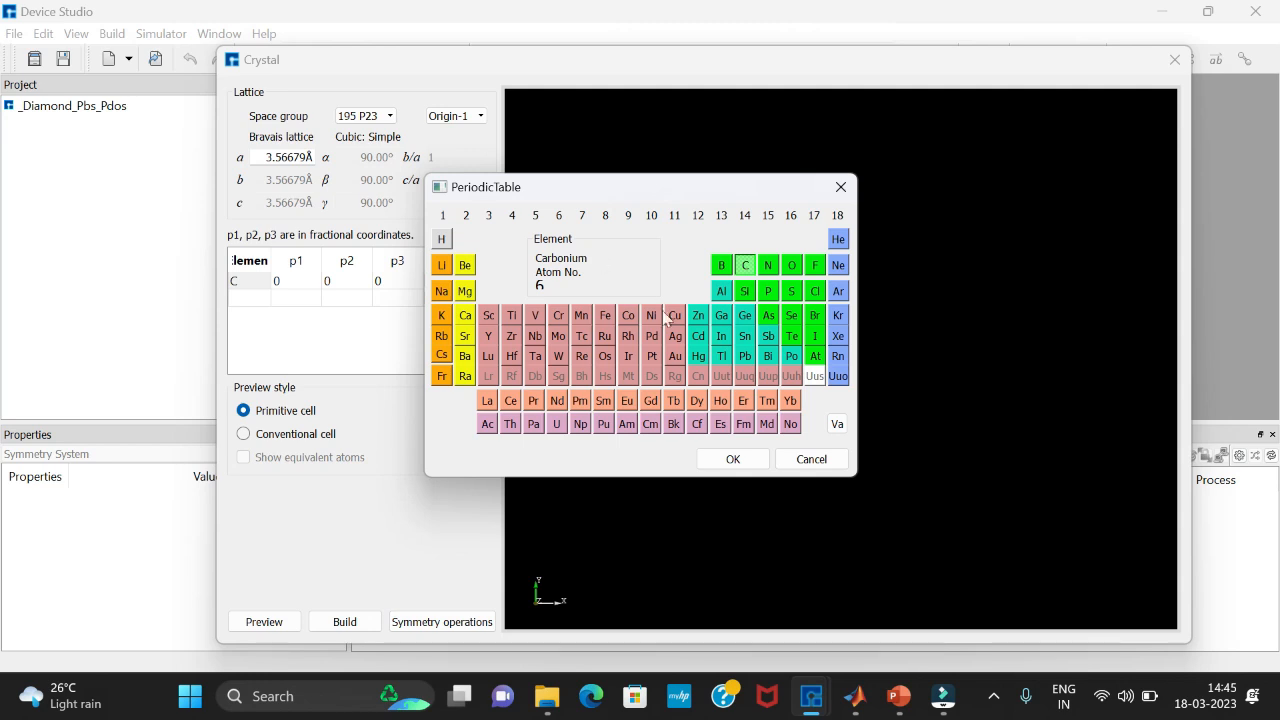
left_click(787, 462)
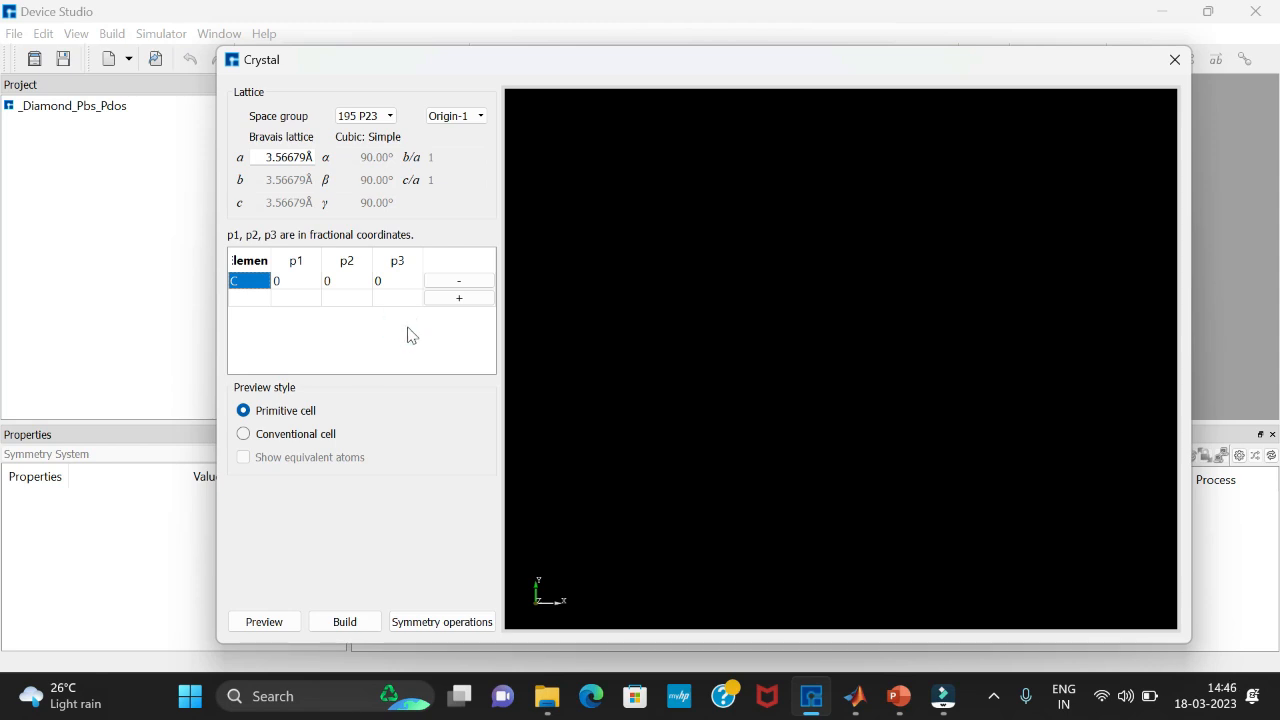
Add the remaining seven carbon atoms of the diamond basis at the preset face-centre and quarter positions, such as 0.75, 0.75, 0.25 and 0.5, 0, 0.5.
left_click(438, 302)
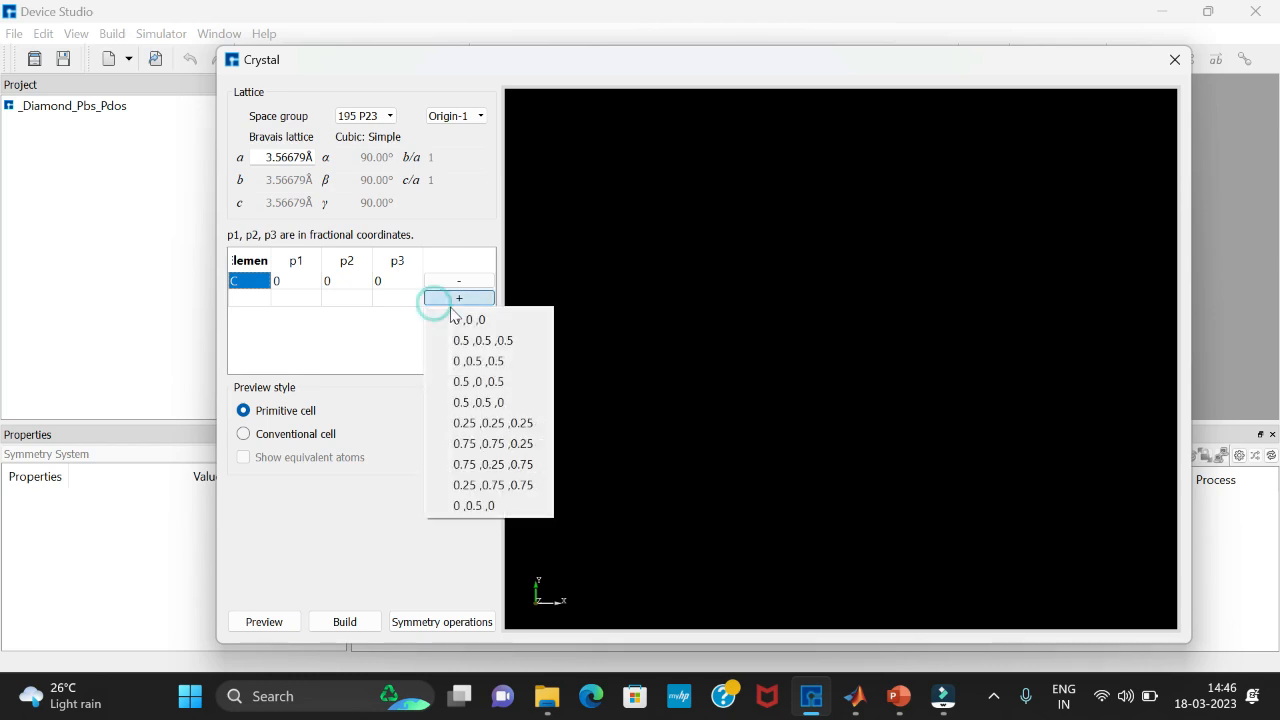
left_click(449, 318)
left_click_drag(484, 289, 487, 352)
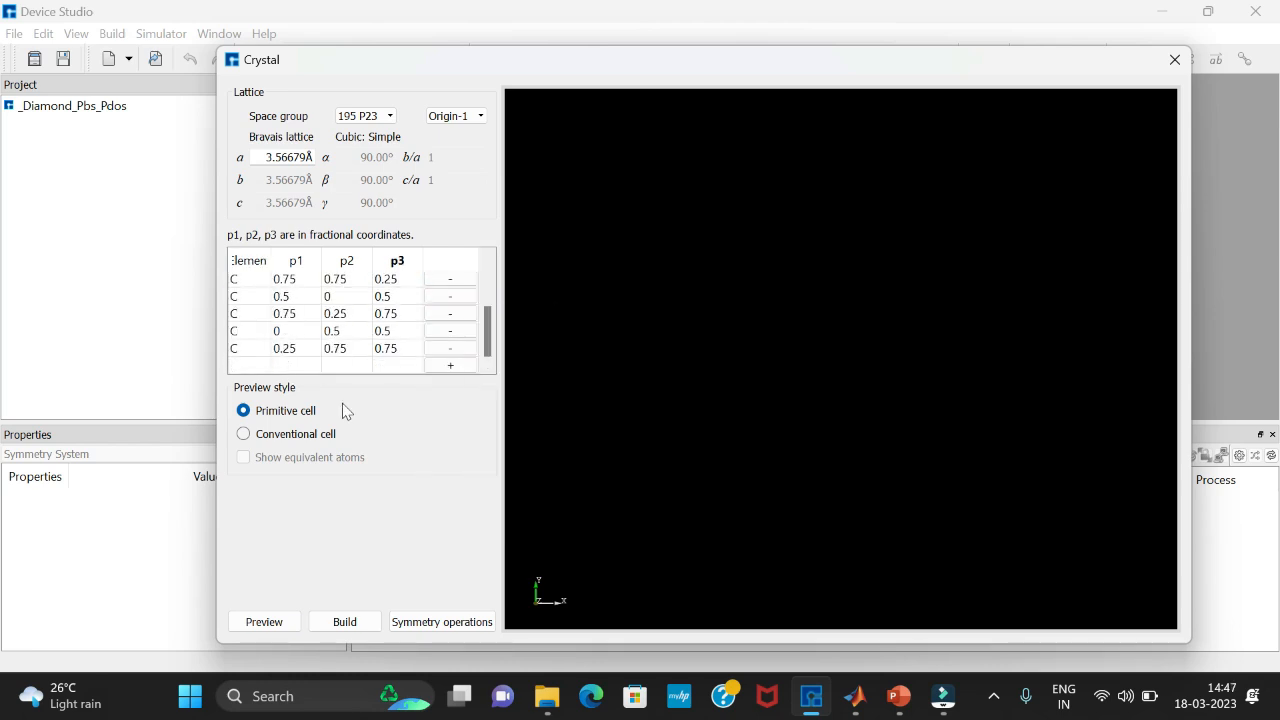
Preview the diamond crystal as a primitive cell, inspect it in 3D, and build it.
left_click(264, 620)
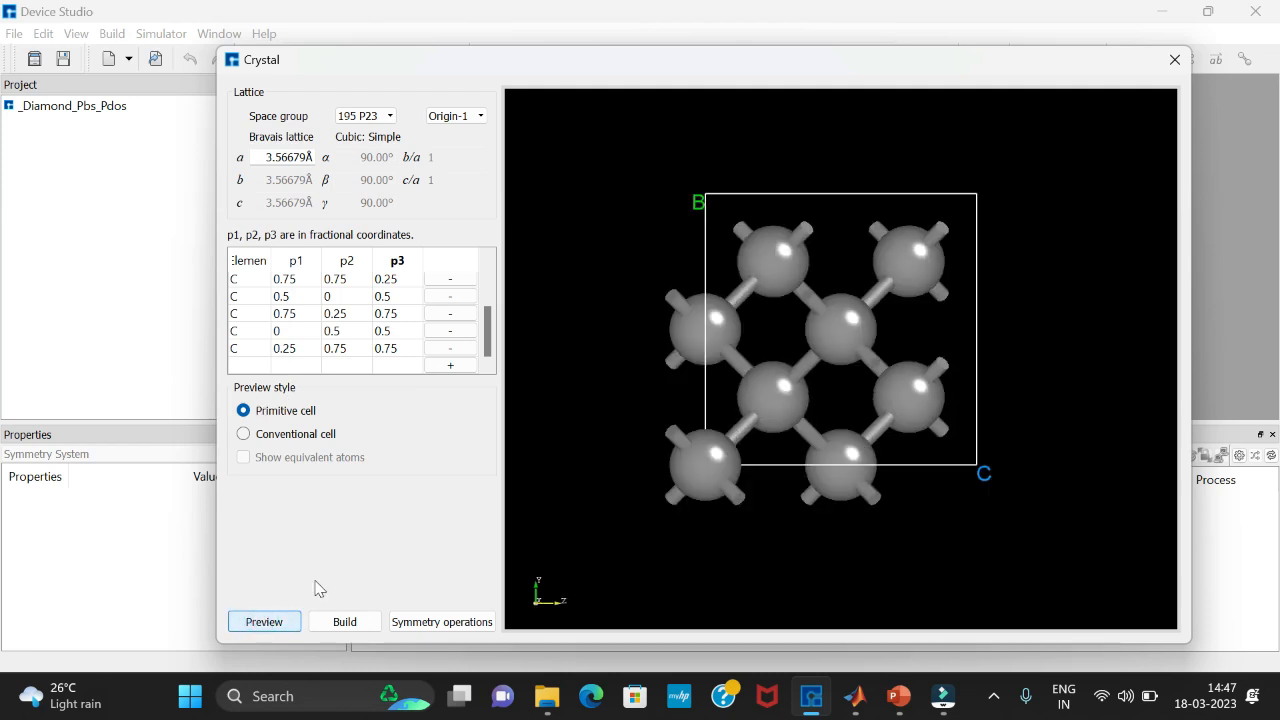
left_click_drag(636, 428, 549, 250)
left_click(344, 621)
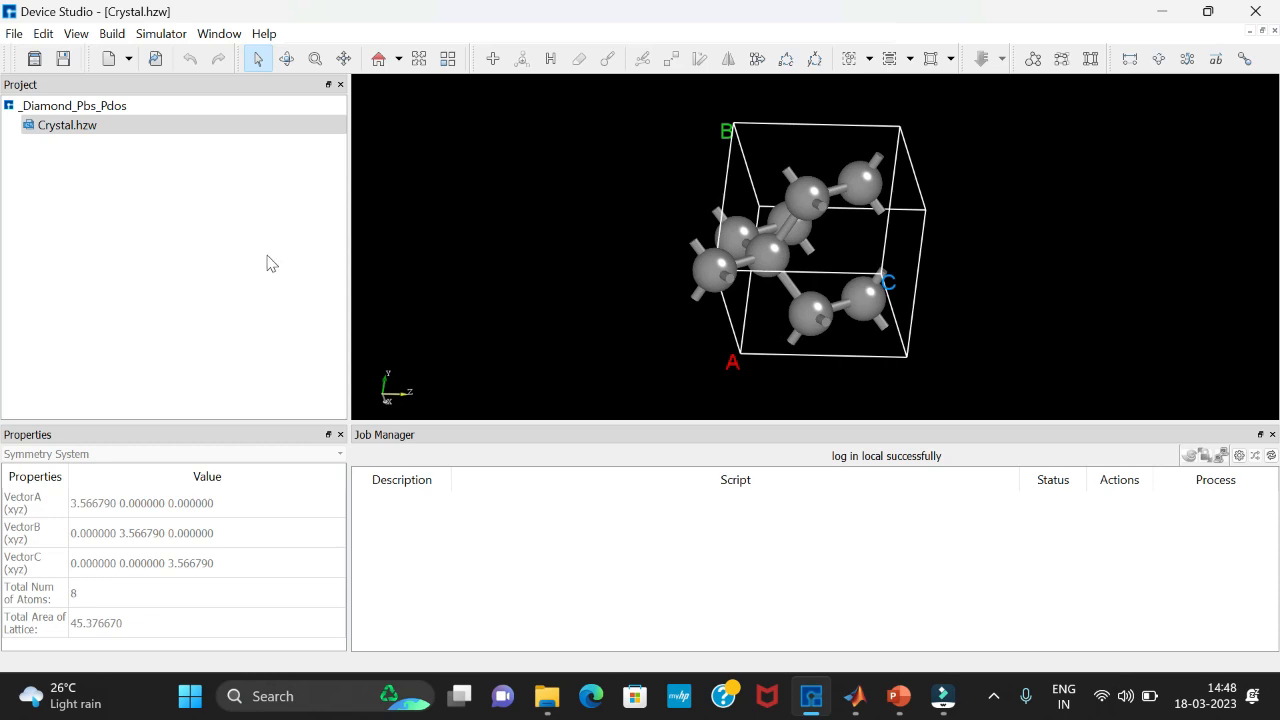
Set up a RESCU DFPT calculation with the task Phonon Bandstructure & Phonon DensityOfStates Calculation and LDA_PW exchange correlation.
left_click(163, 31)
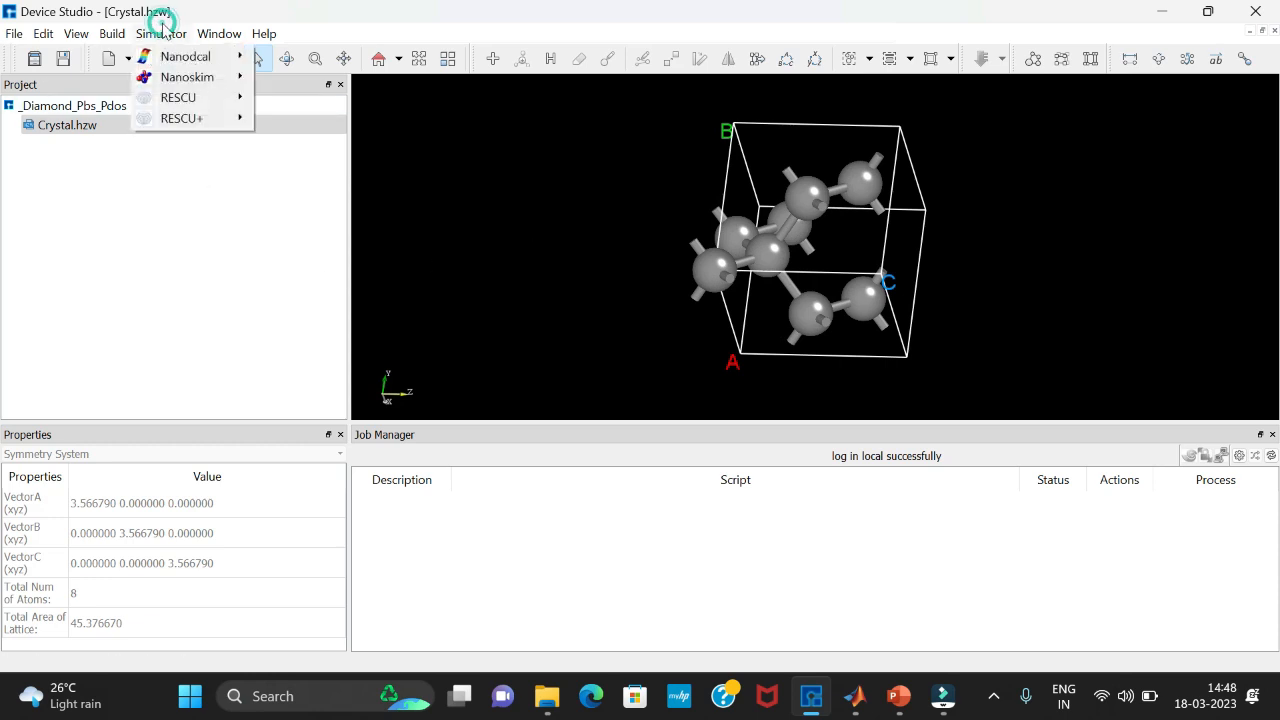
mouse_move(212, 100)
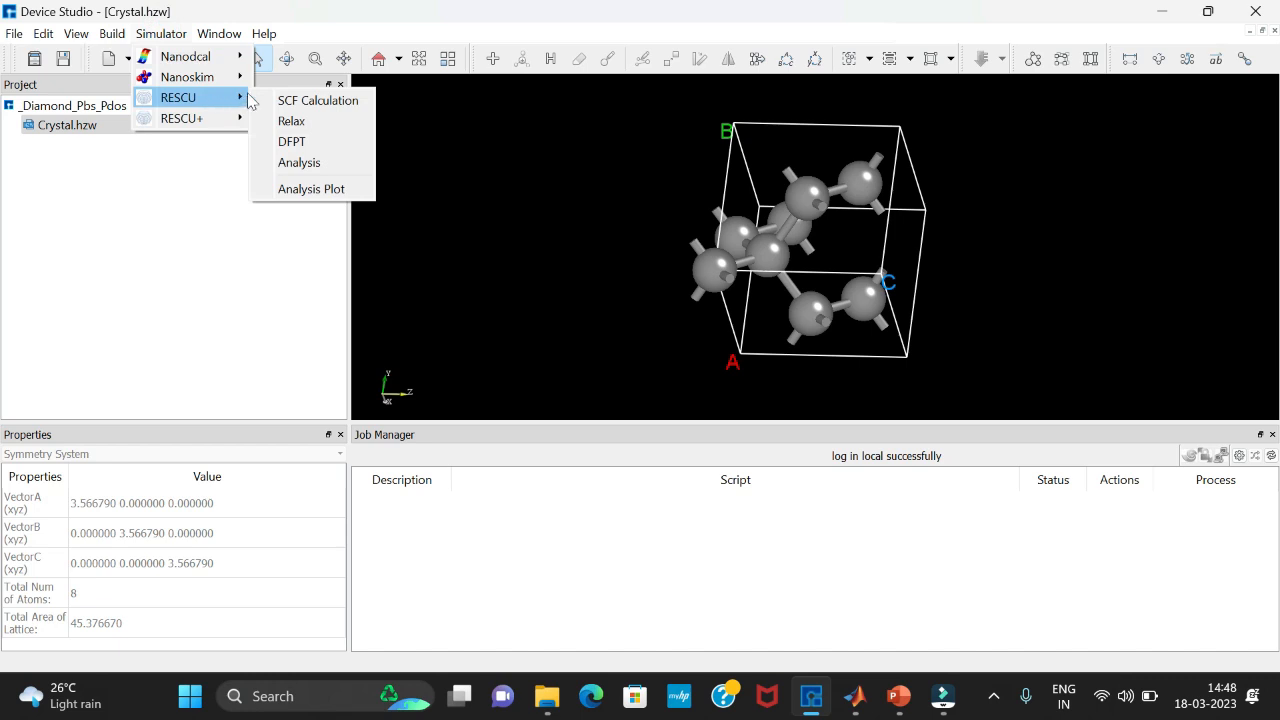
left_click(300, 143)
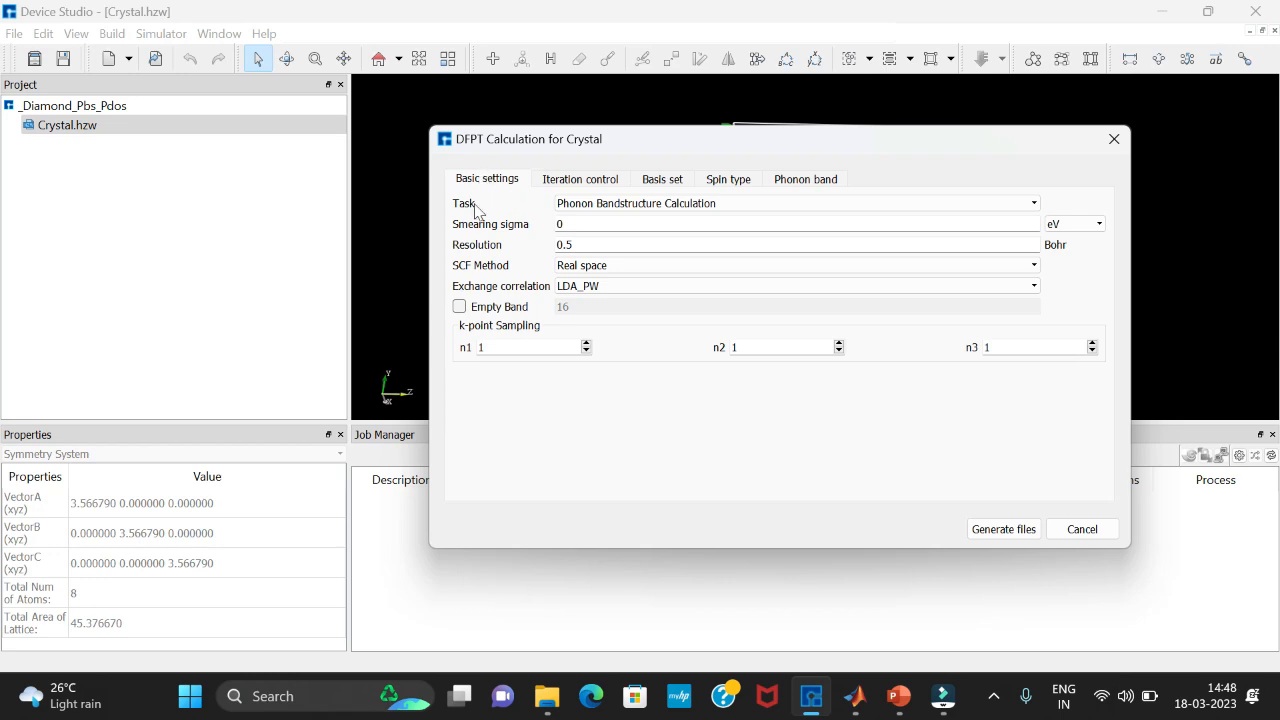
left_click(578, 204)
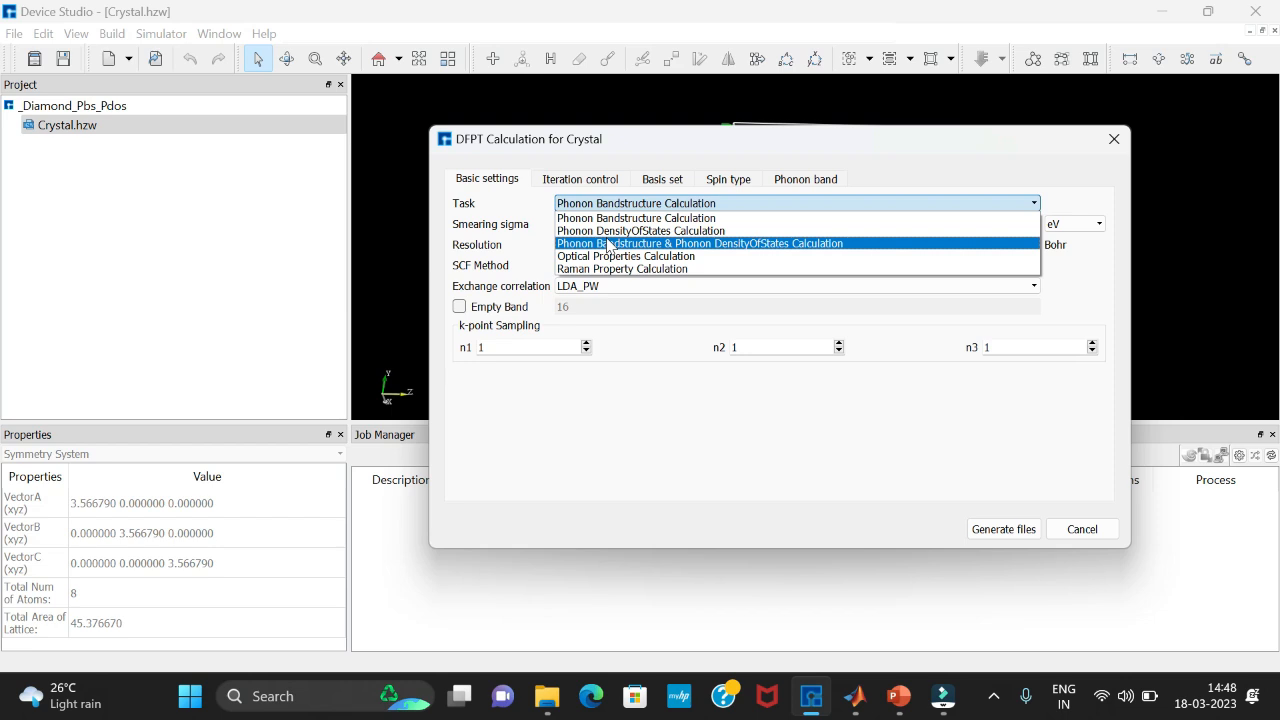
left_click(609, 244)
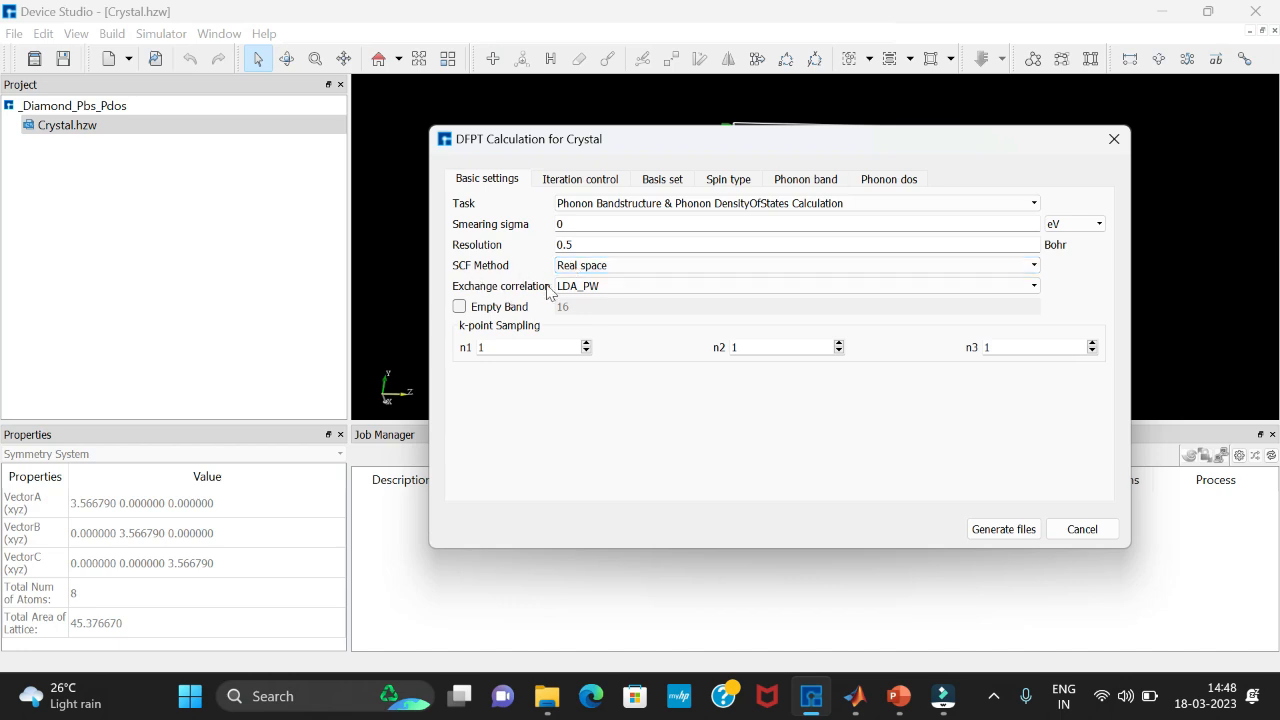
left_click(602, 289)
left_click(602, 291)
Choose Sternheimer as the DFPT method in the iteration control settings.
left_click(579, 181)
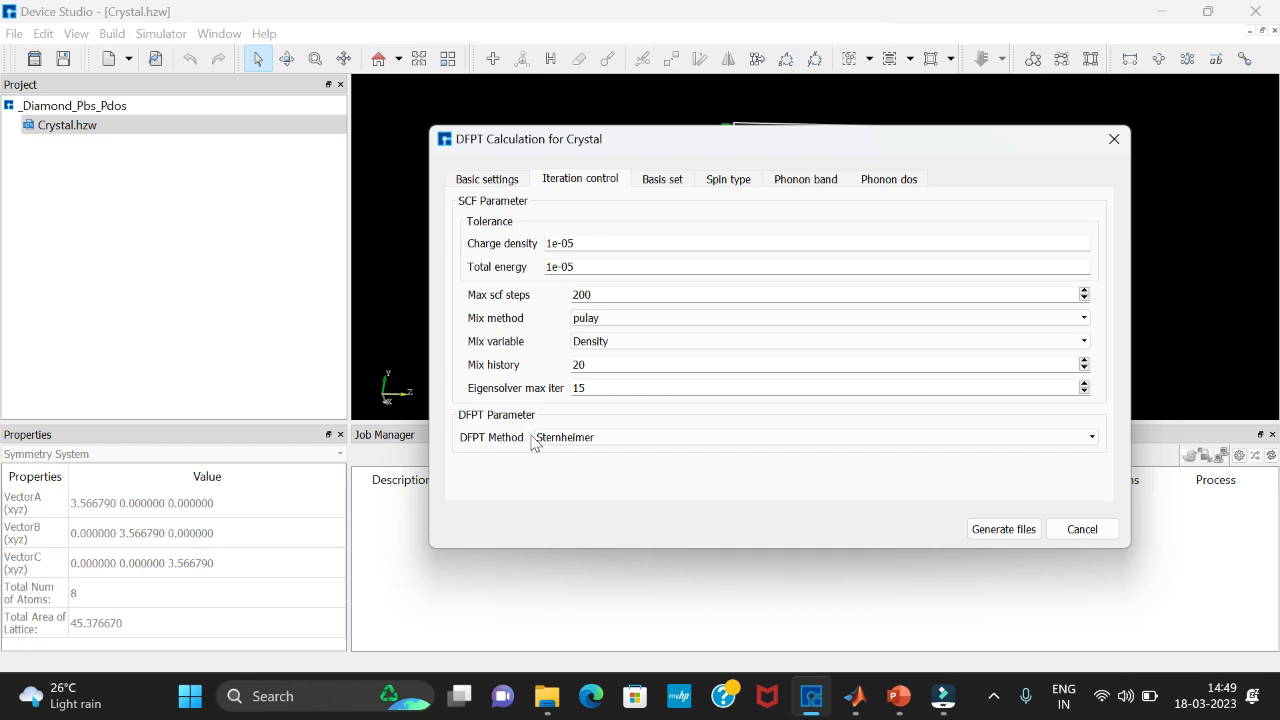
left_click(600, 443)
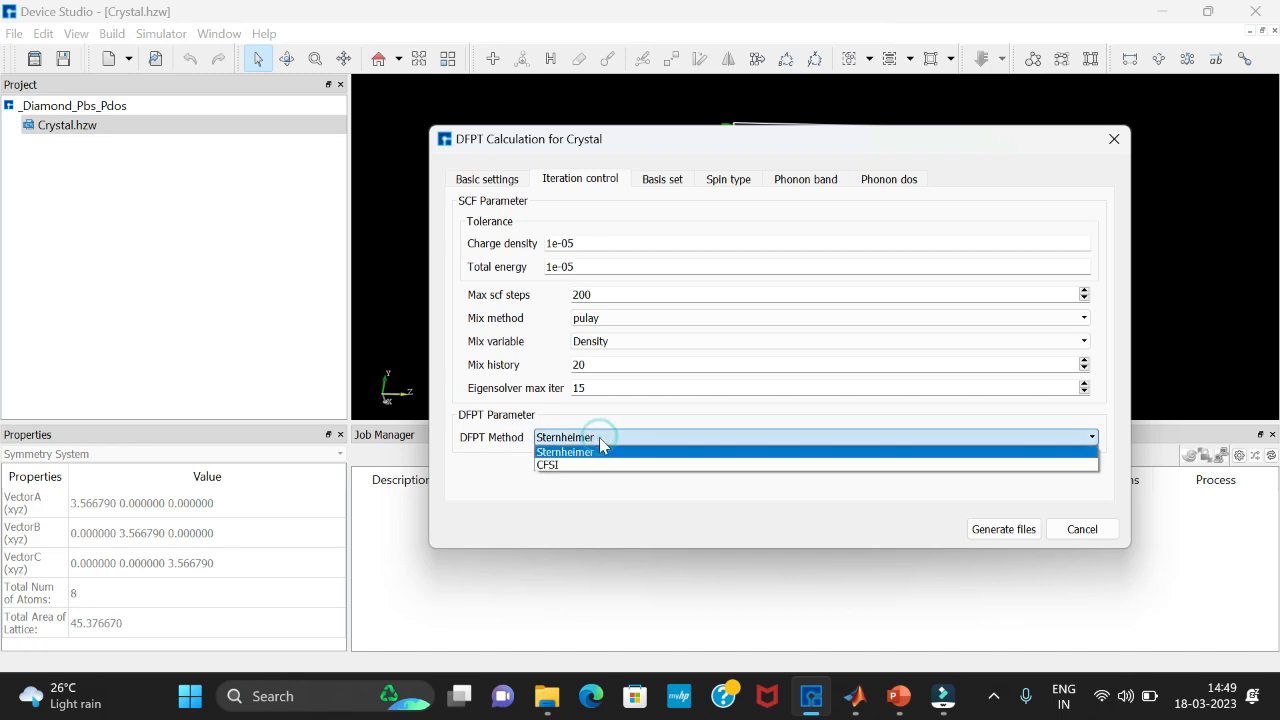
left_click(600, 451)
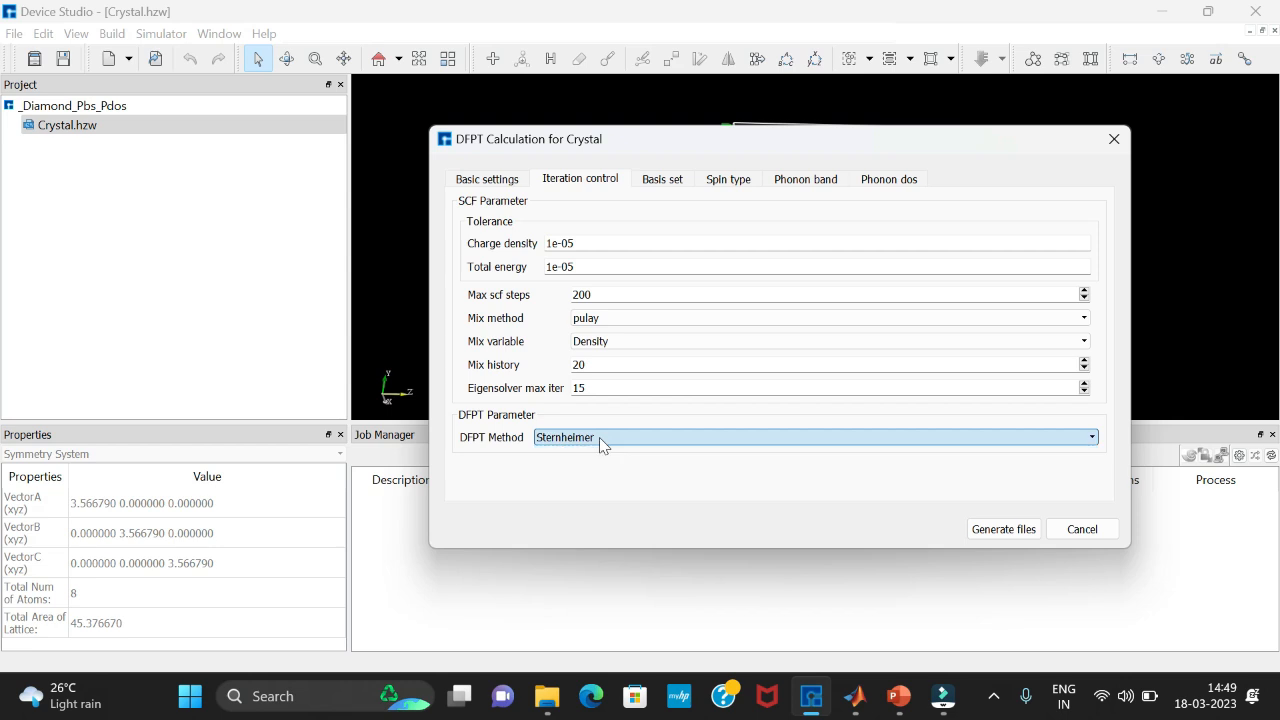
Review the basis set, spin type, phonon band path and phonon DOS settings, and generate the DFPT input files.
left_click(672, 183)
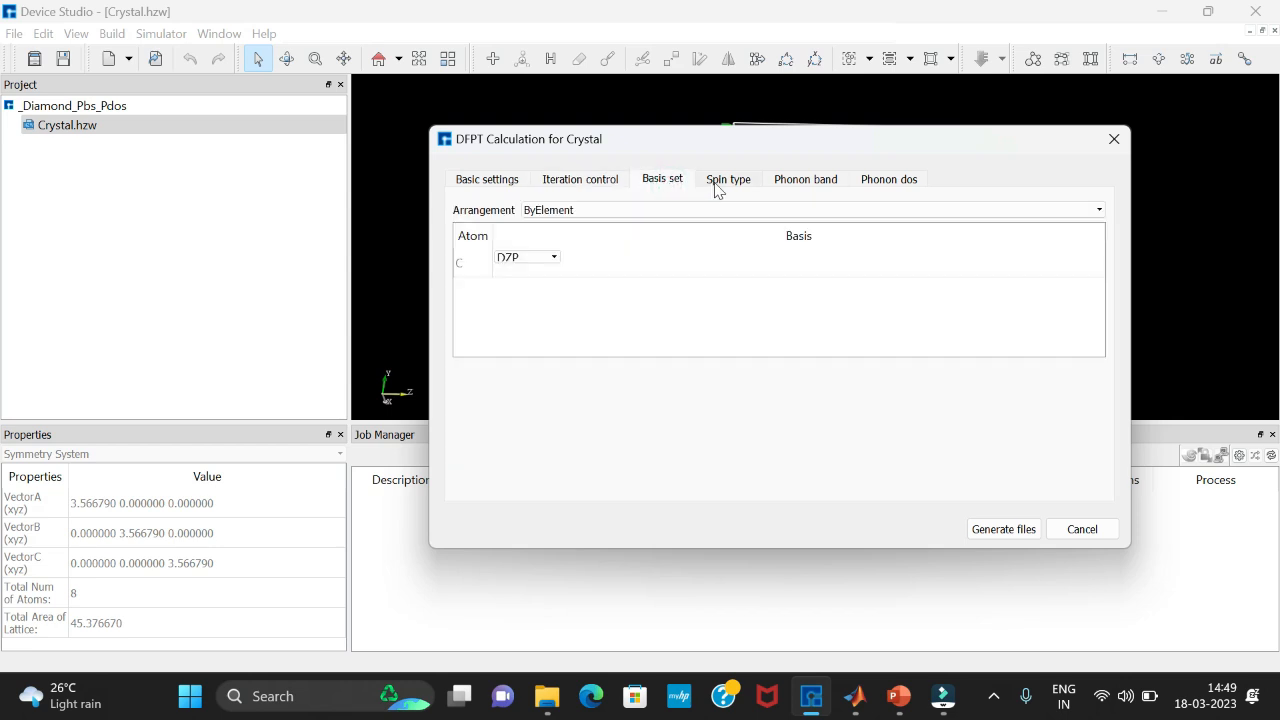
left_click(717, 190)
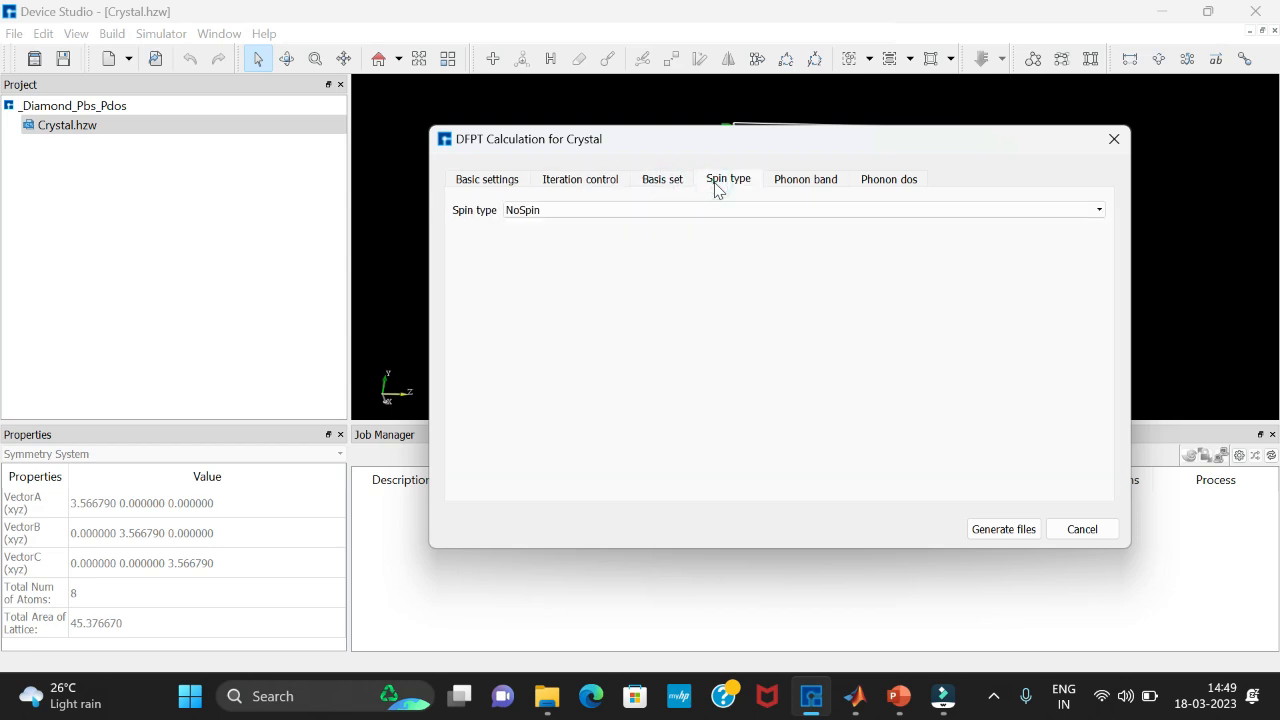
left_click(797, 187)
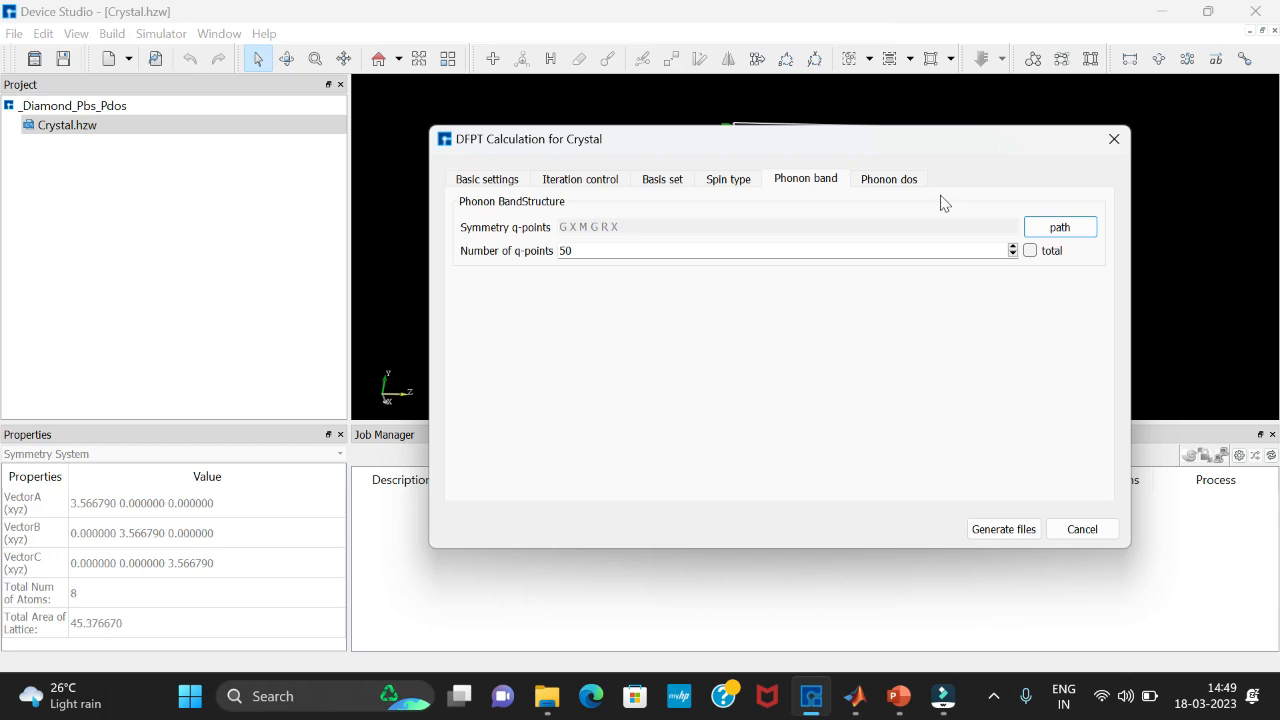
left_click(1058, 227)
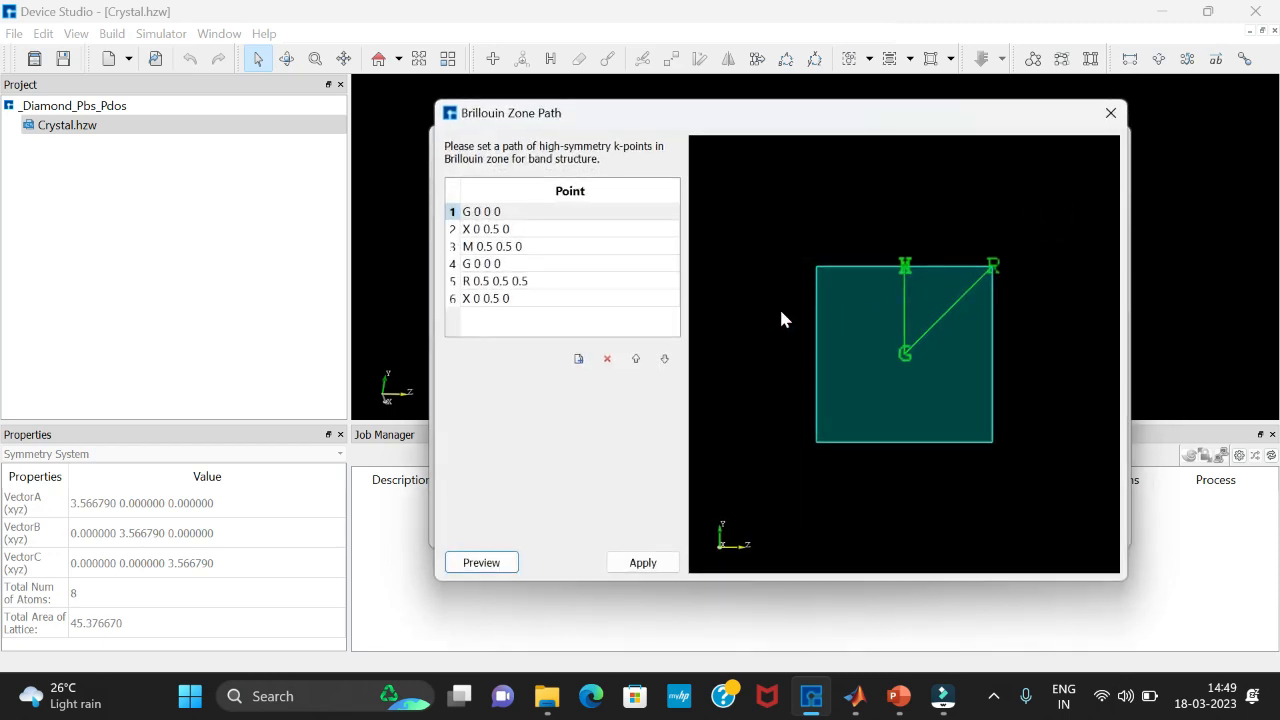
key("Escape")
left_click(880, 184)
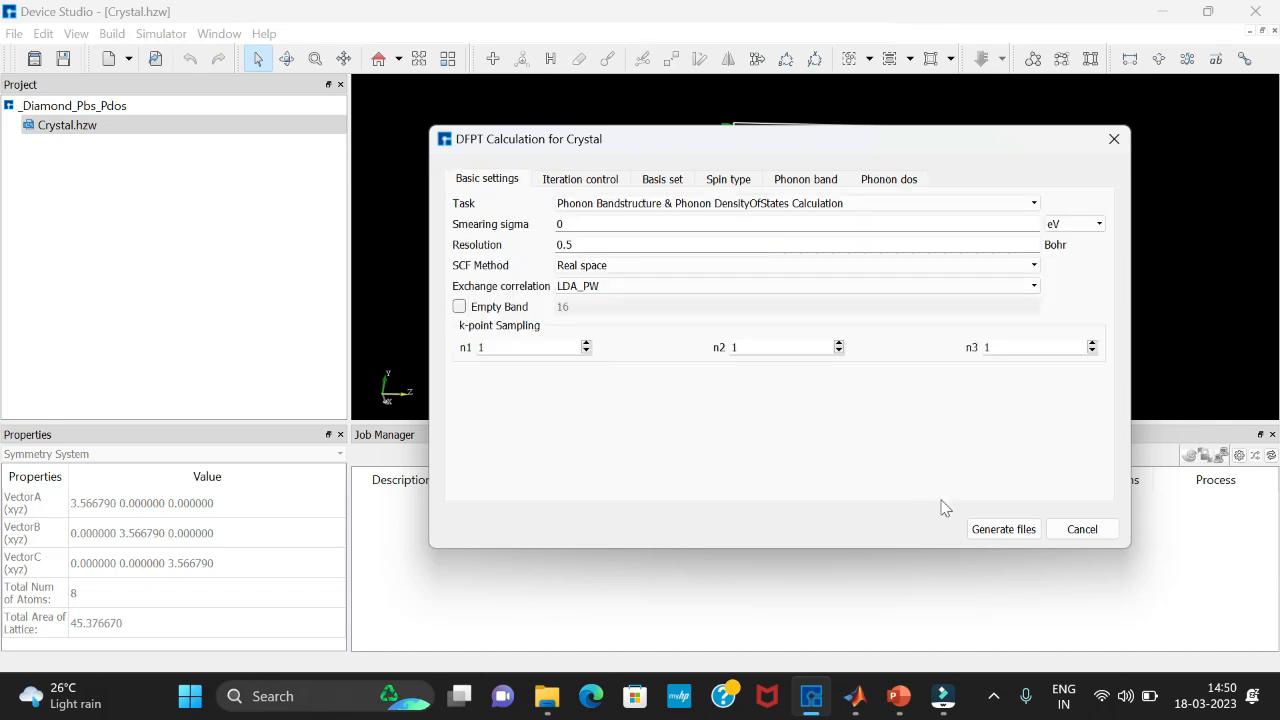
left_click(985, 530)
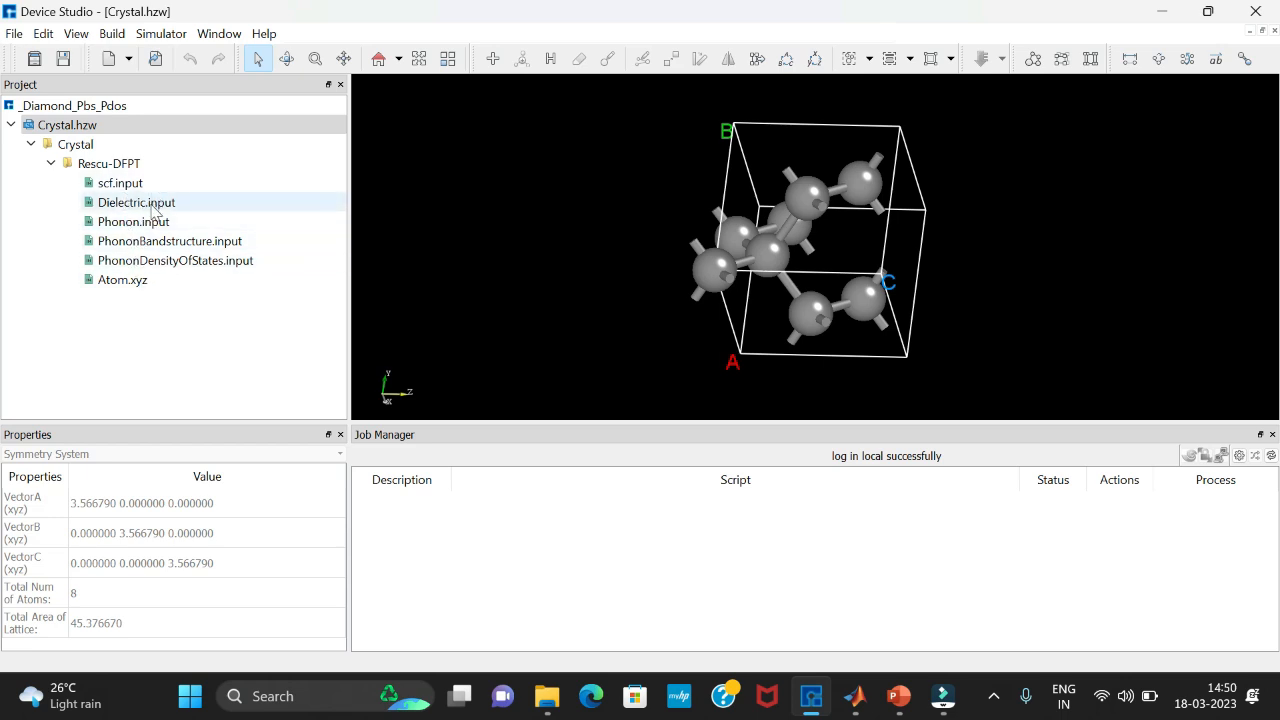
Examine the contents of the generated scf.input and Atom.xyz files.
left_click(162, 285)
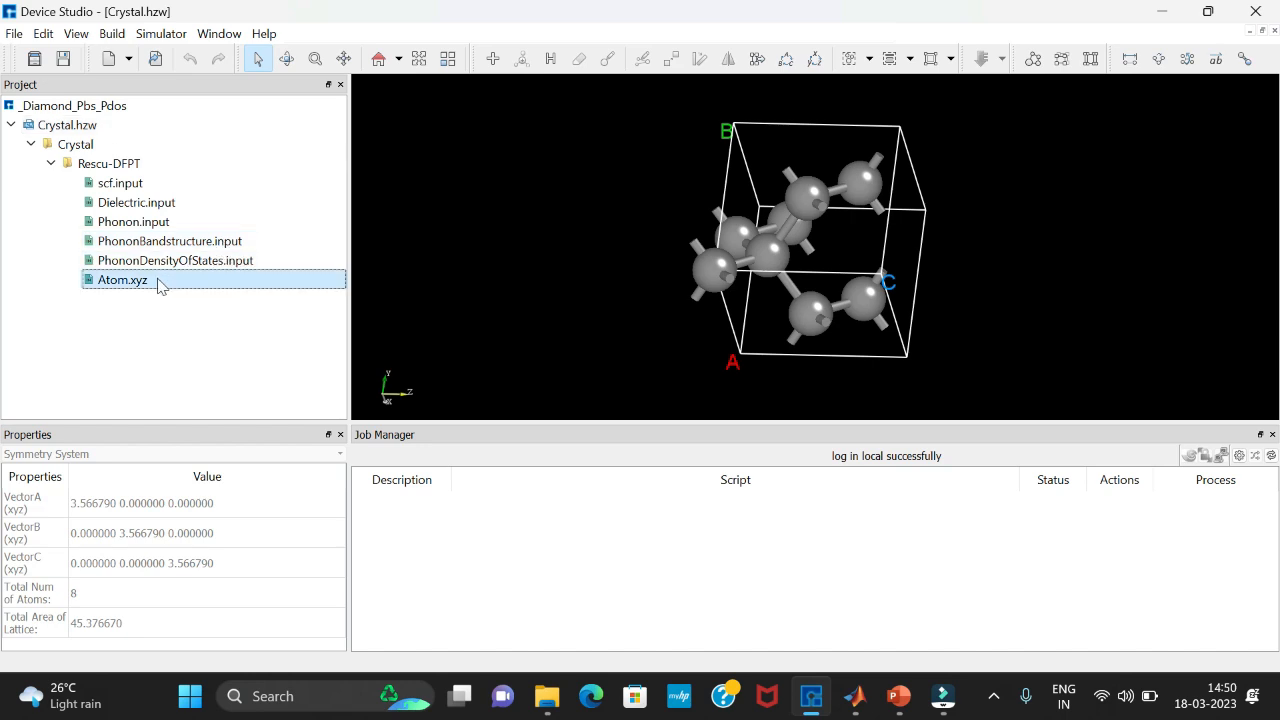
left_click(131, 182)
right_click(131, 182)
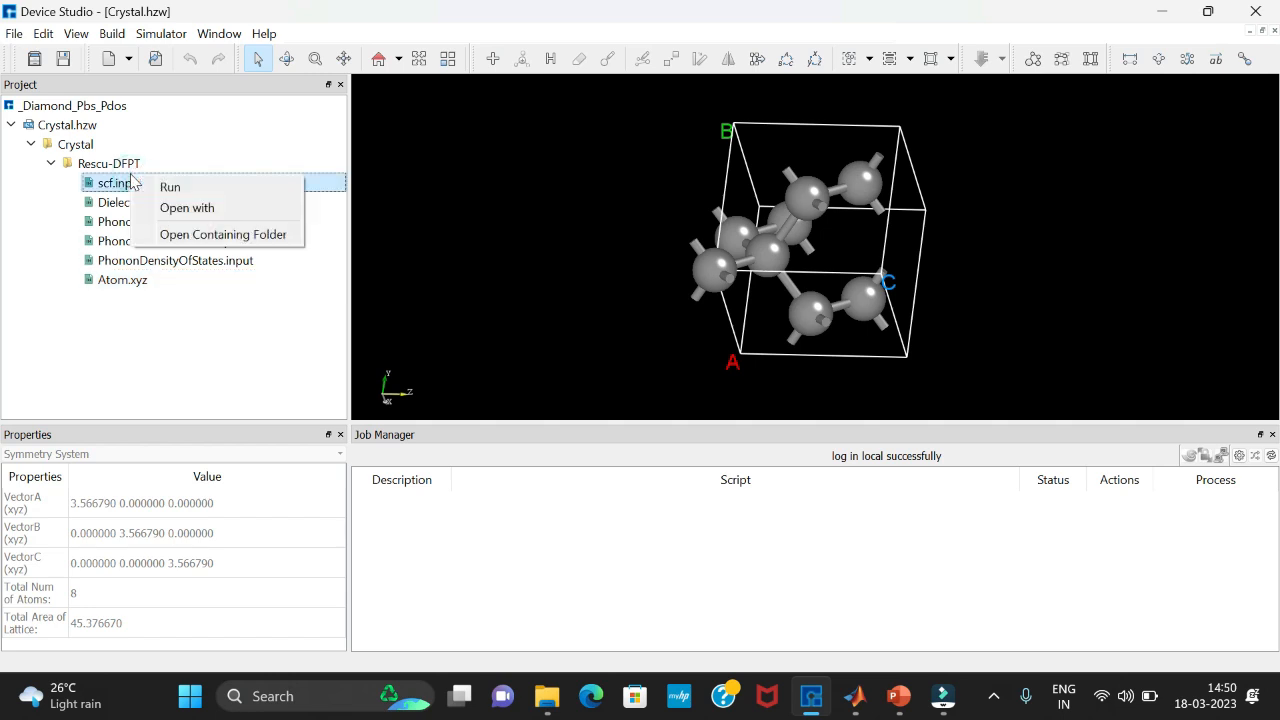
left_click(187, 208)
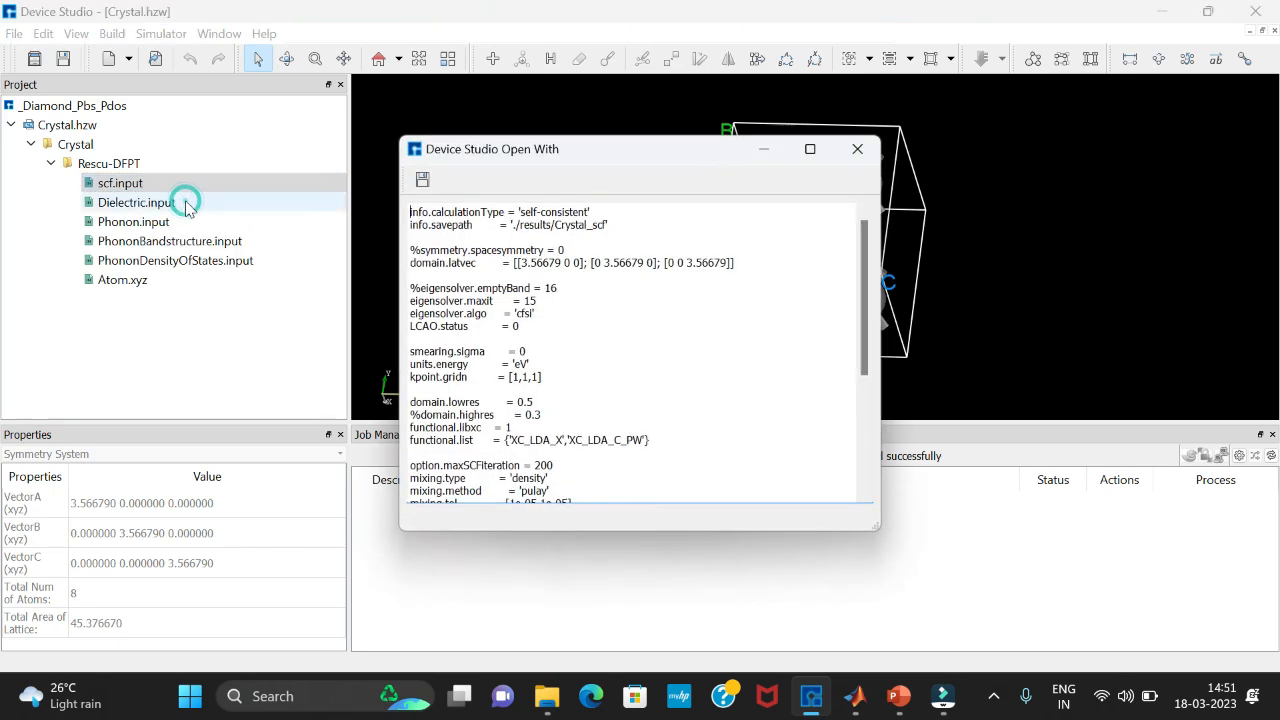
scroll(857, 225, "down", 10)
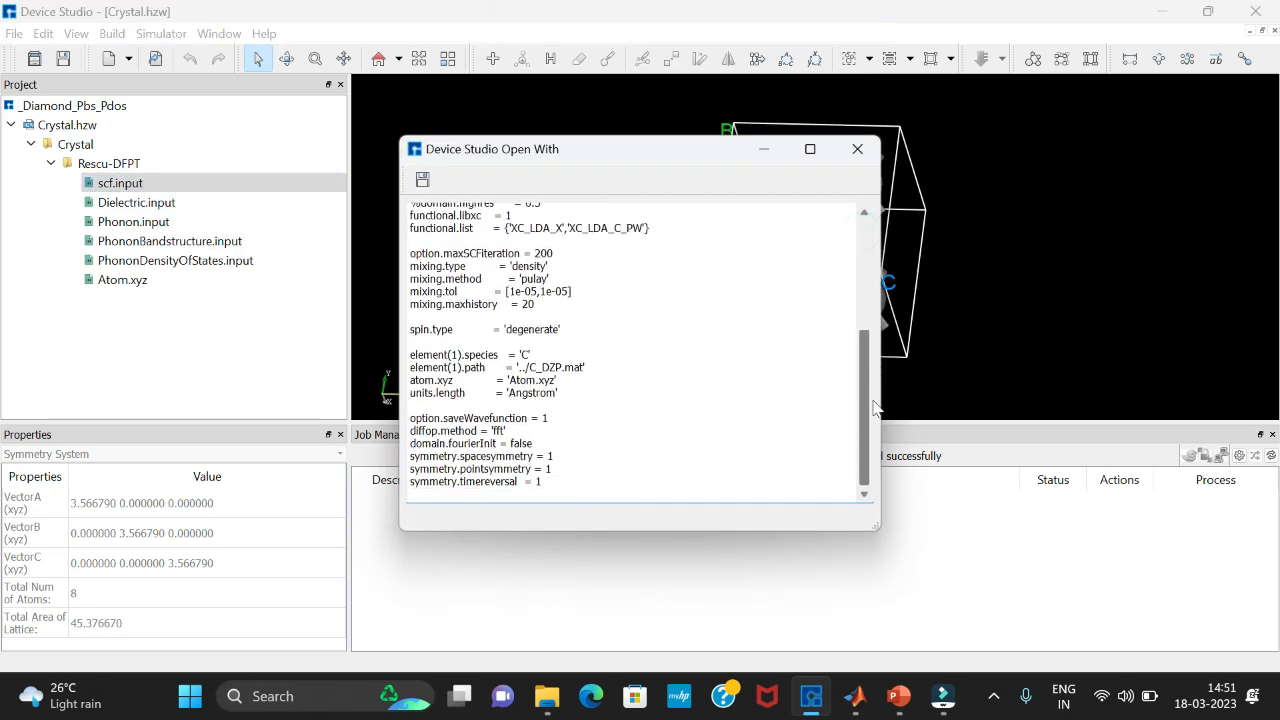
mouse_move(873, 407)
left_mouse_down()
mouse_move(870, 232)
mouse_move(882, 350)
left_mouse_up()
left_click(160, 283)
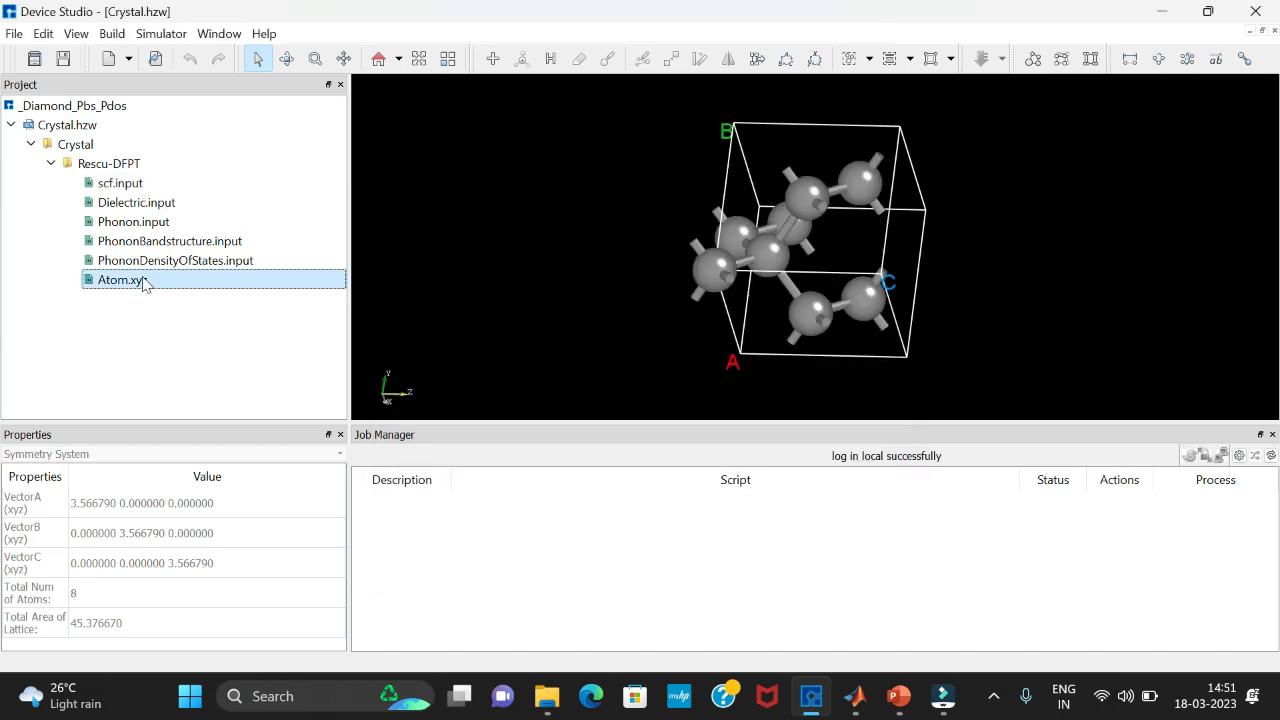
right_click(144, 284)
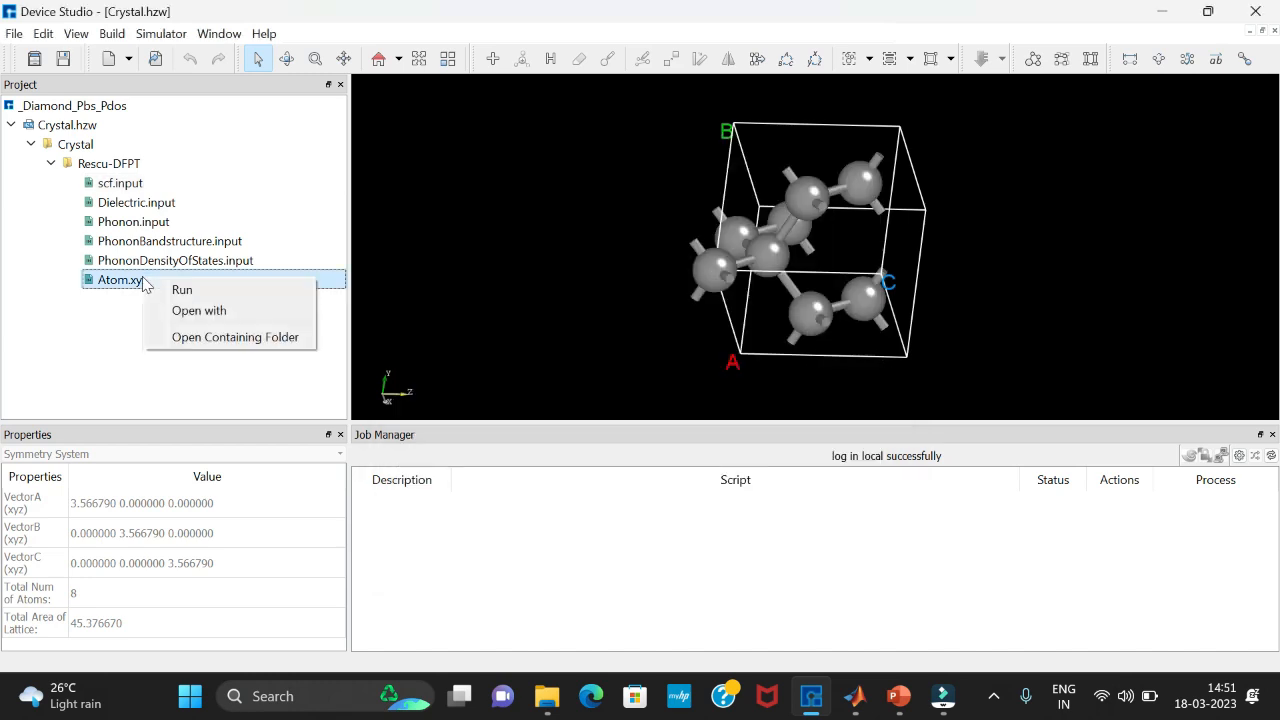
left_click(230, 310)
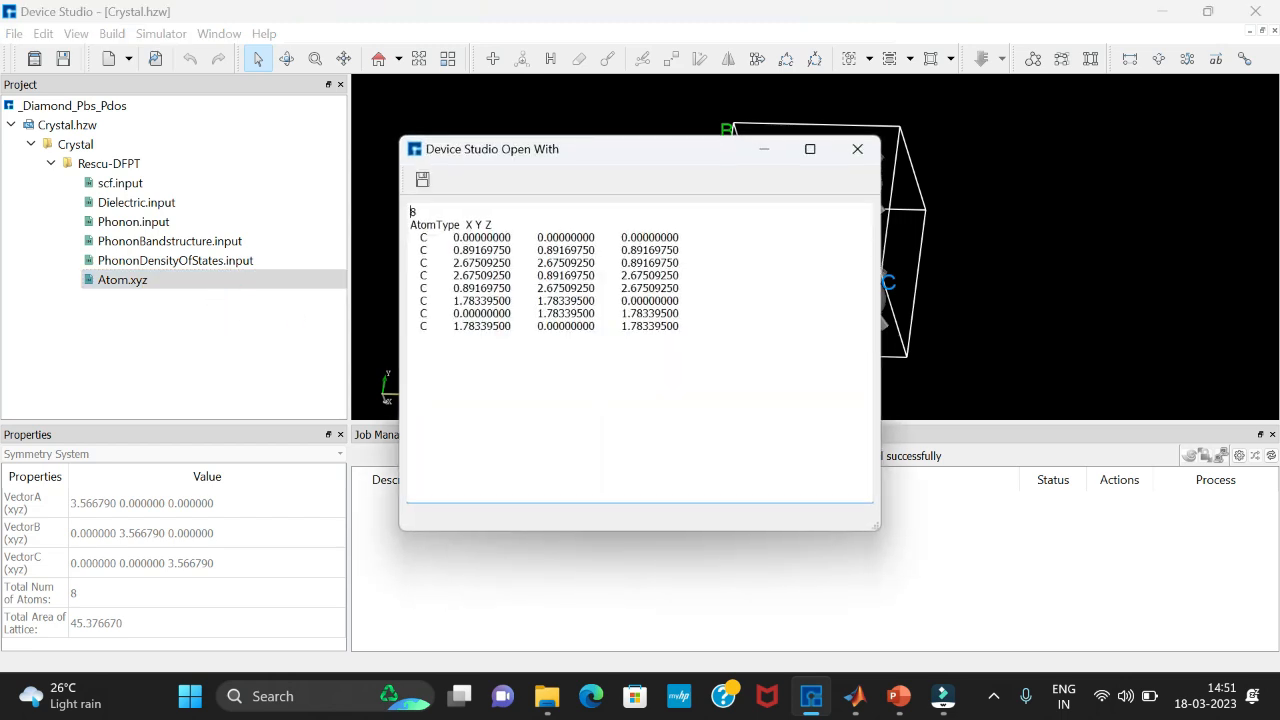
left_click(857, 149)
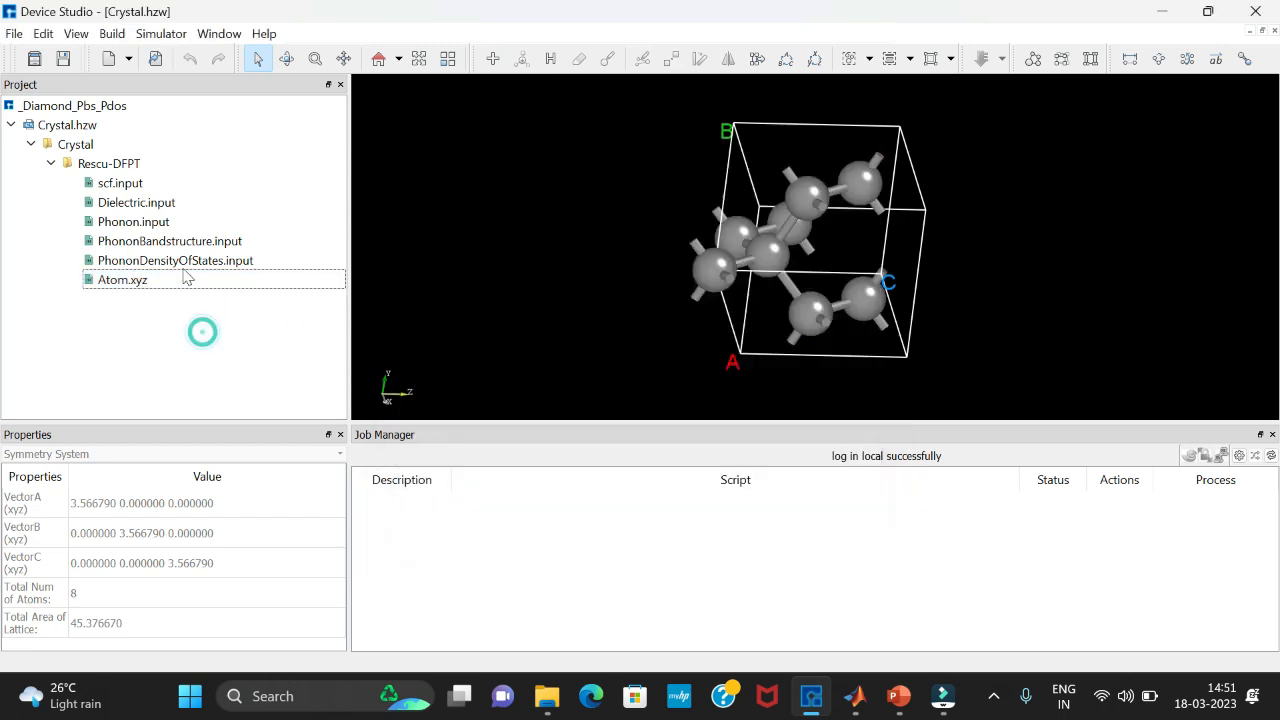
Run the scf.input self-consistent calculation on the MyComputer gateway.
left_click(127, 185)
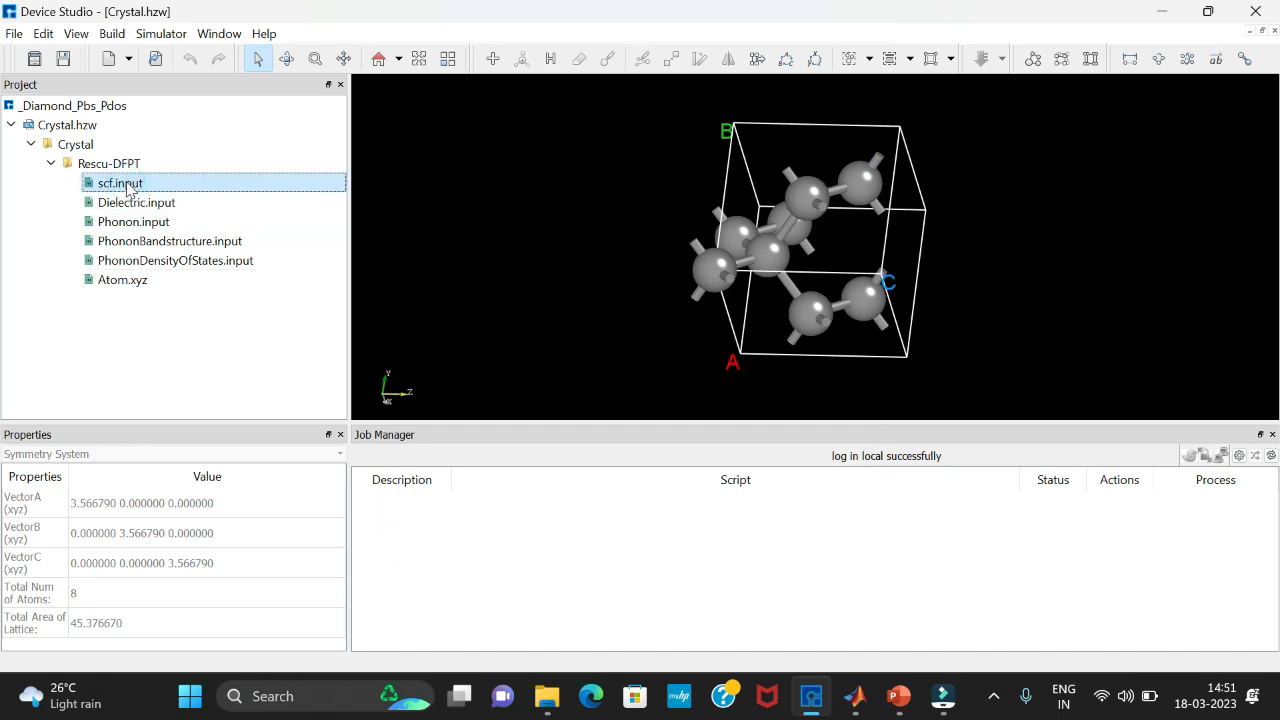
right_click(128, 188)
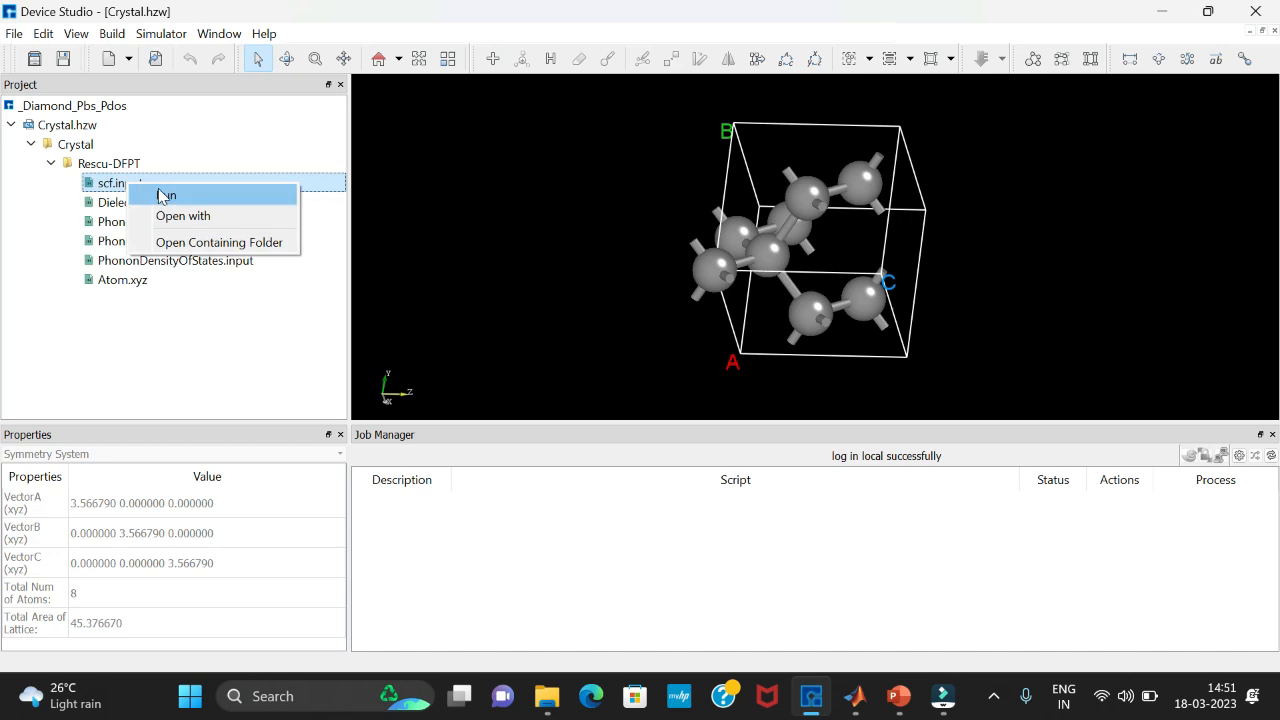
left_click(165, 196)
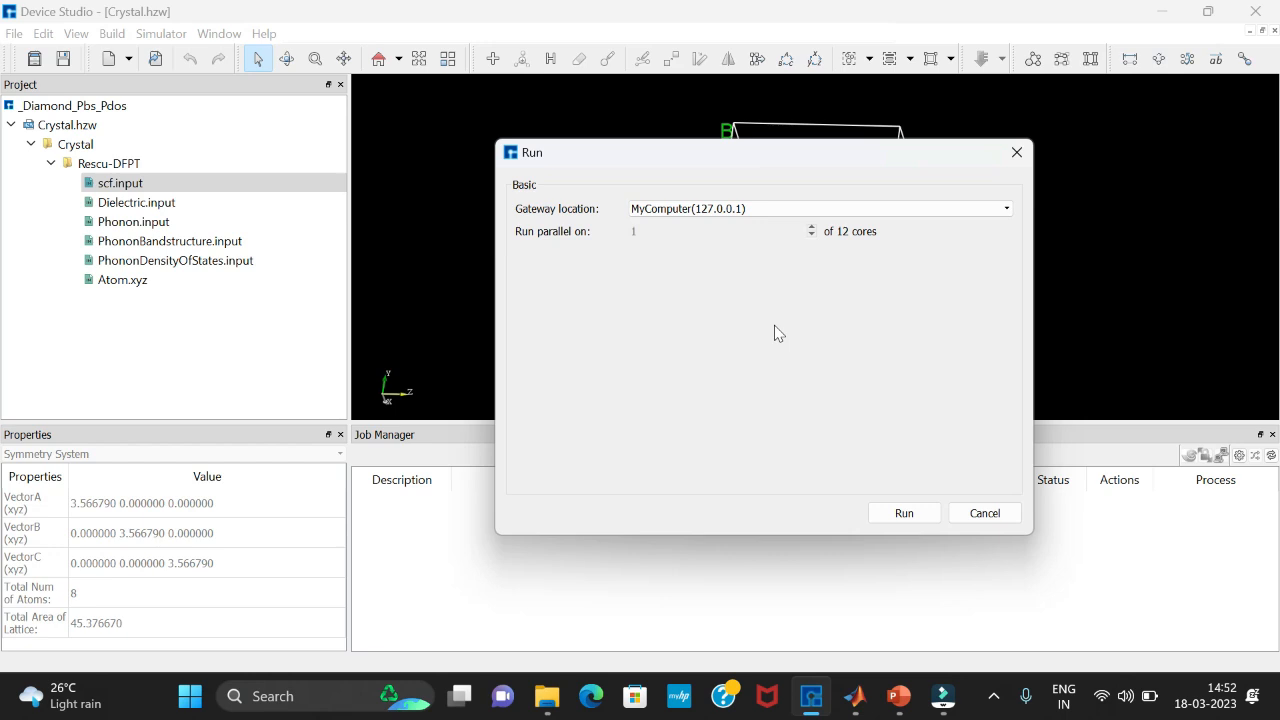
left_click(885, 513)
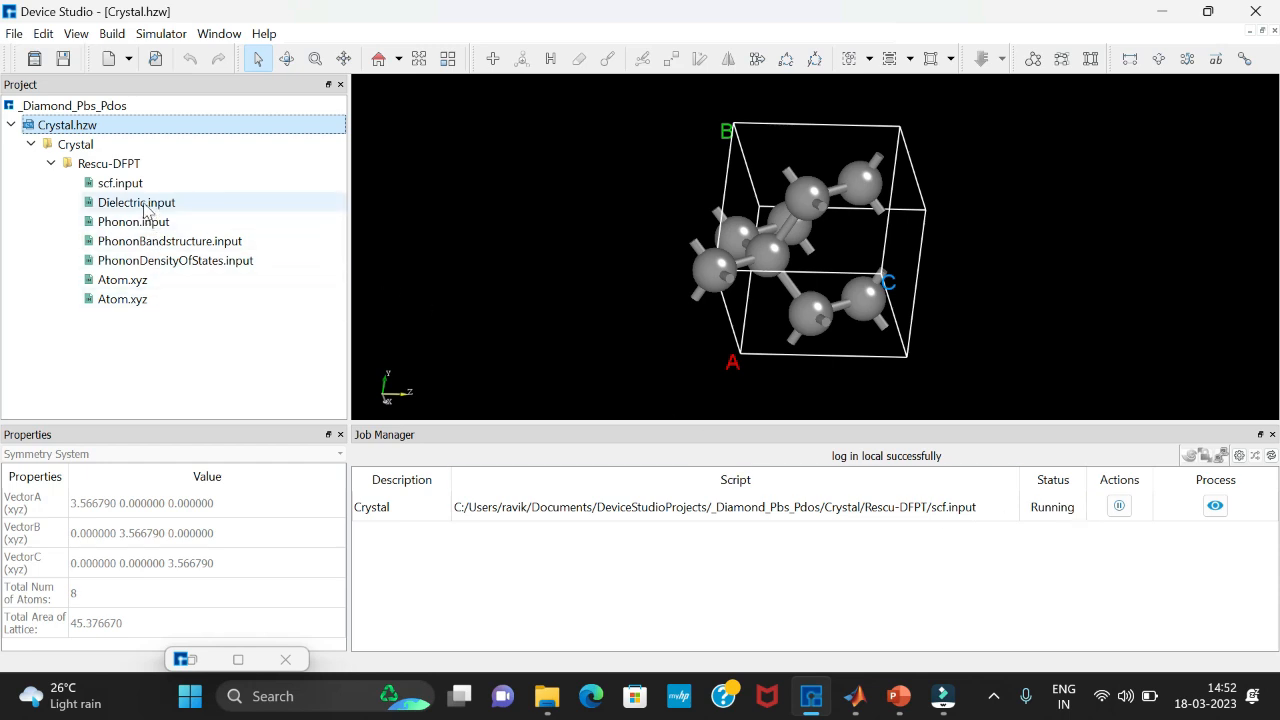
Run the Dielectric.input calculation on the MyComputer gateway.
left_click(145, 204)
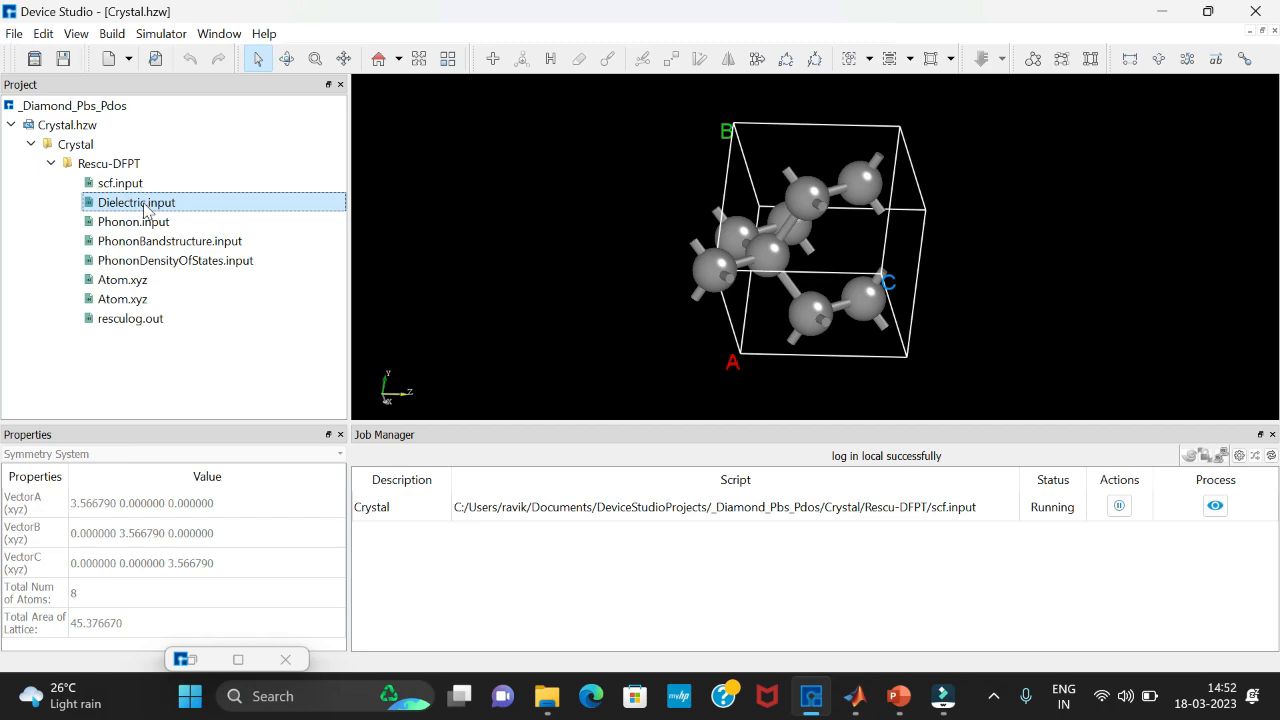
right_click(145, 208)
left_click(190, 215)
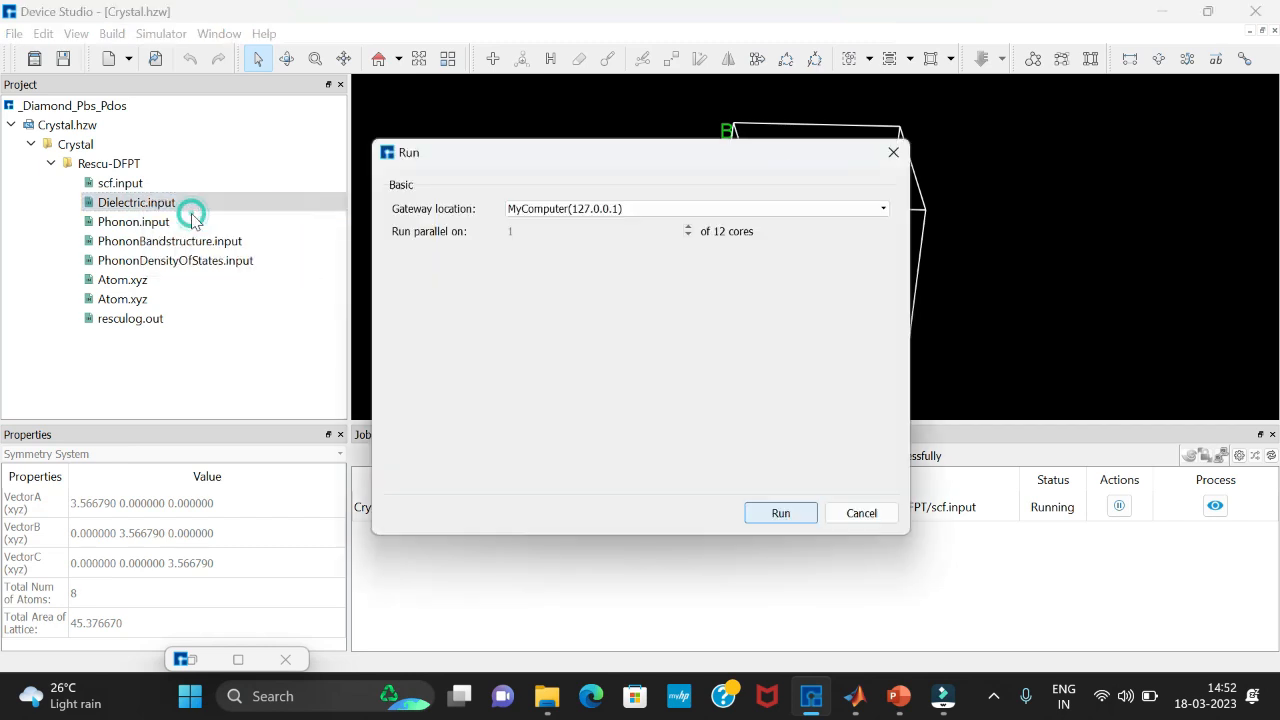
left_click(779, 513)
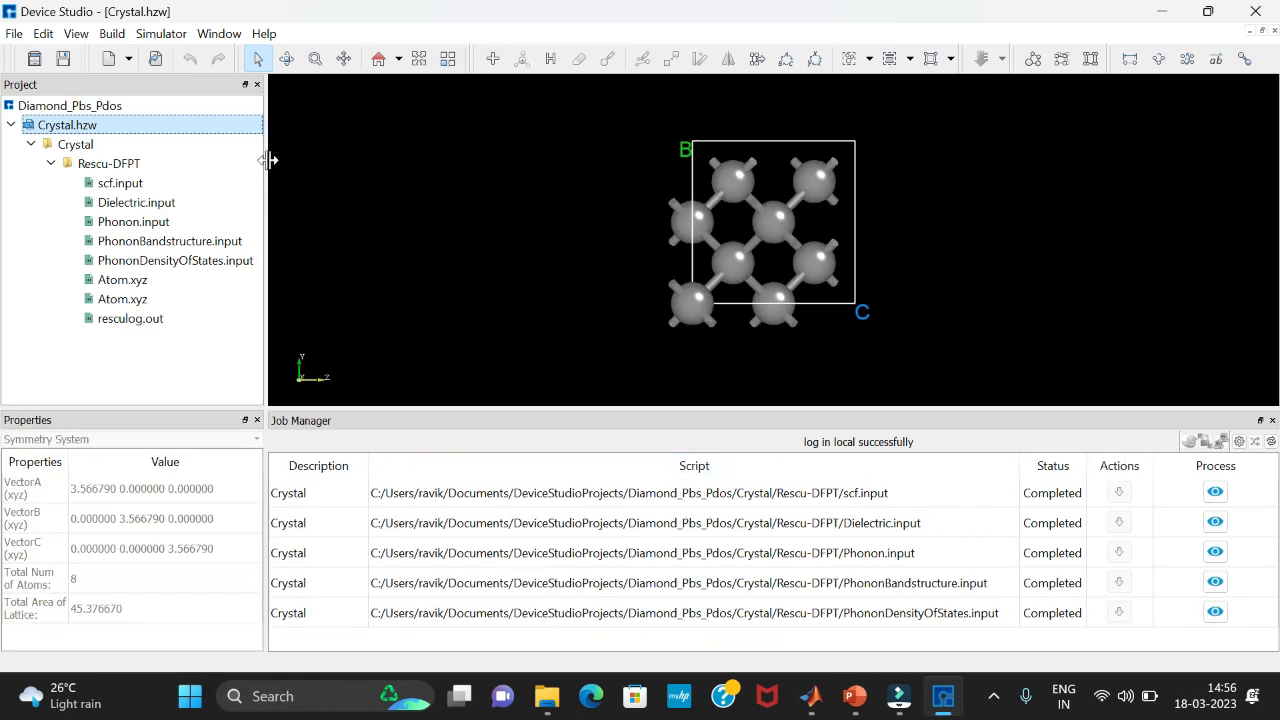
Plot the phonon density of states from the DensityOfStates file in the Diamond_Pbs_Pdos project's Crystal/Rescu-DFPT/results folder.
left_click(155, 34)
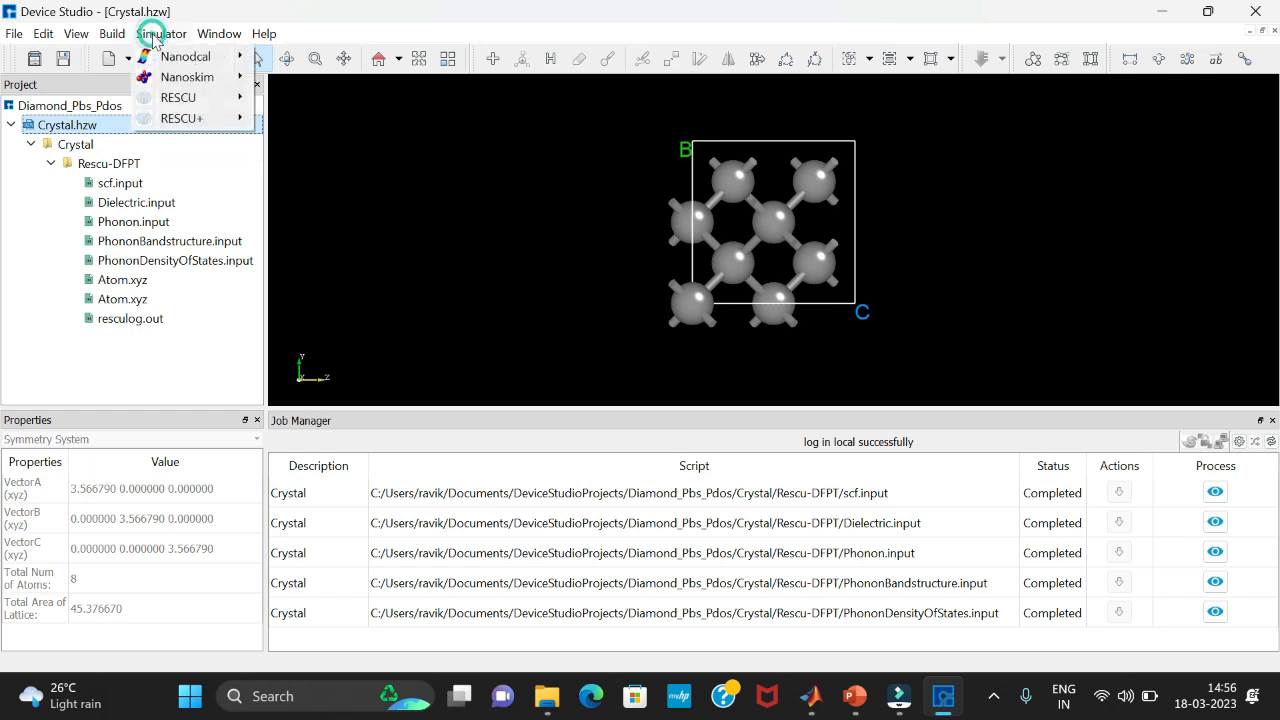
left_click(225, 97)
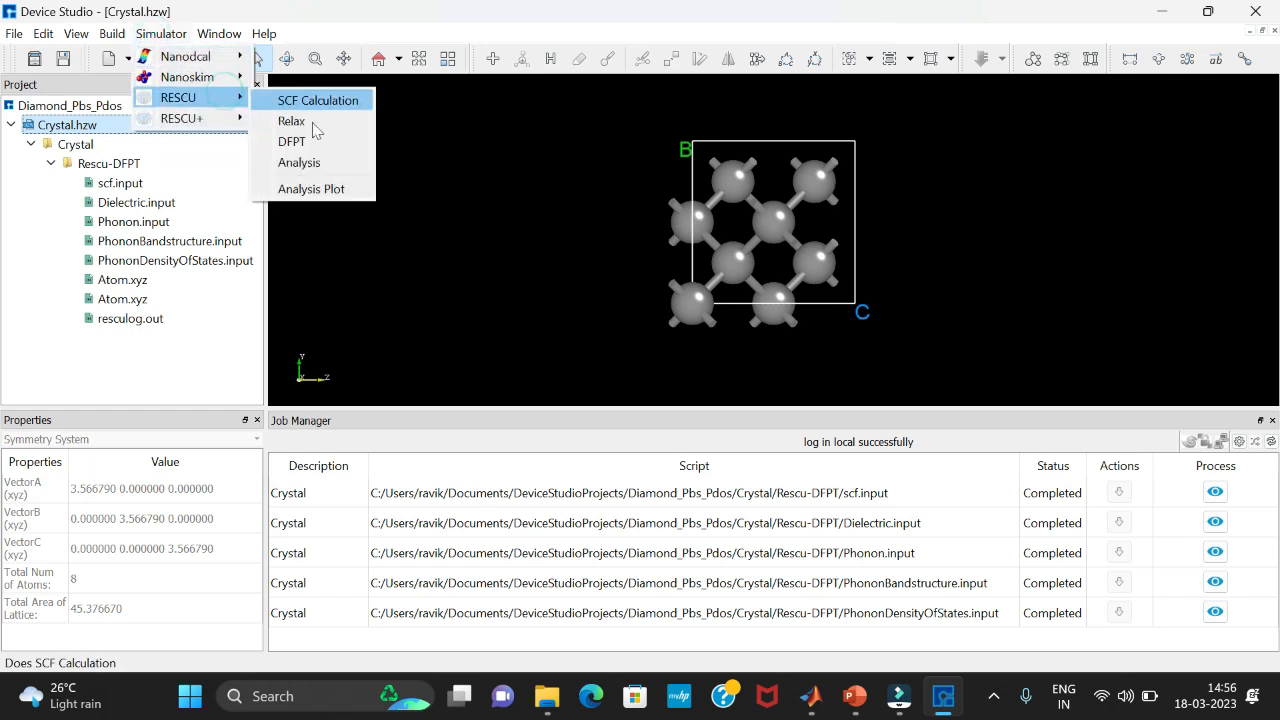
left_click(335, 189)
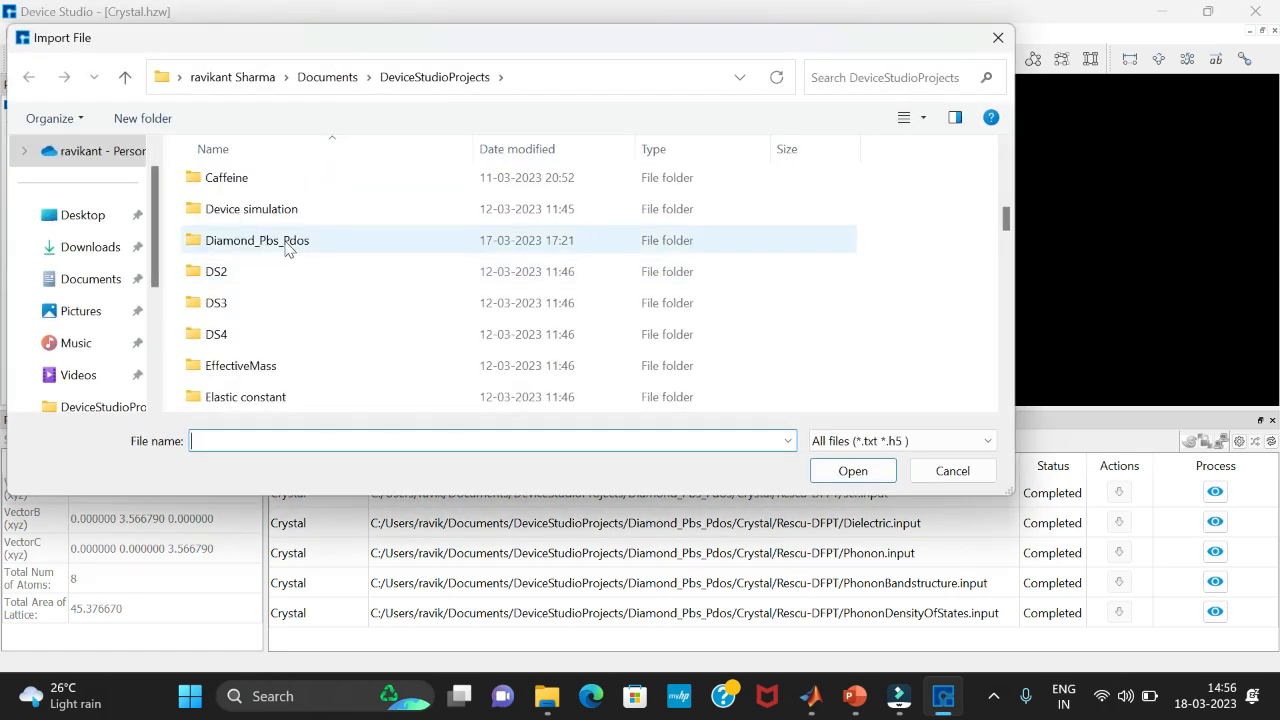
double_click(286, 248)
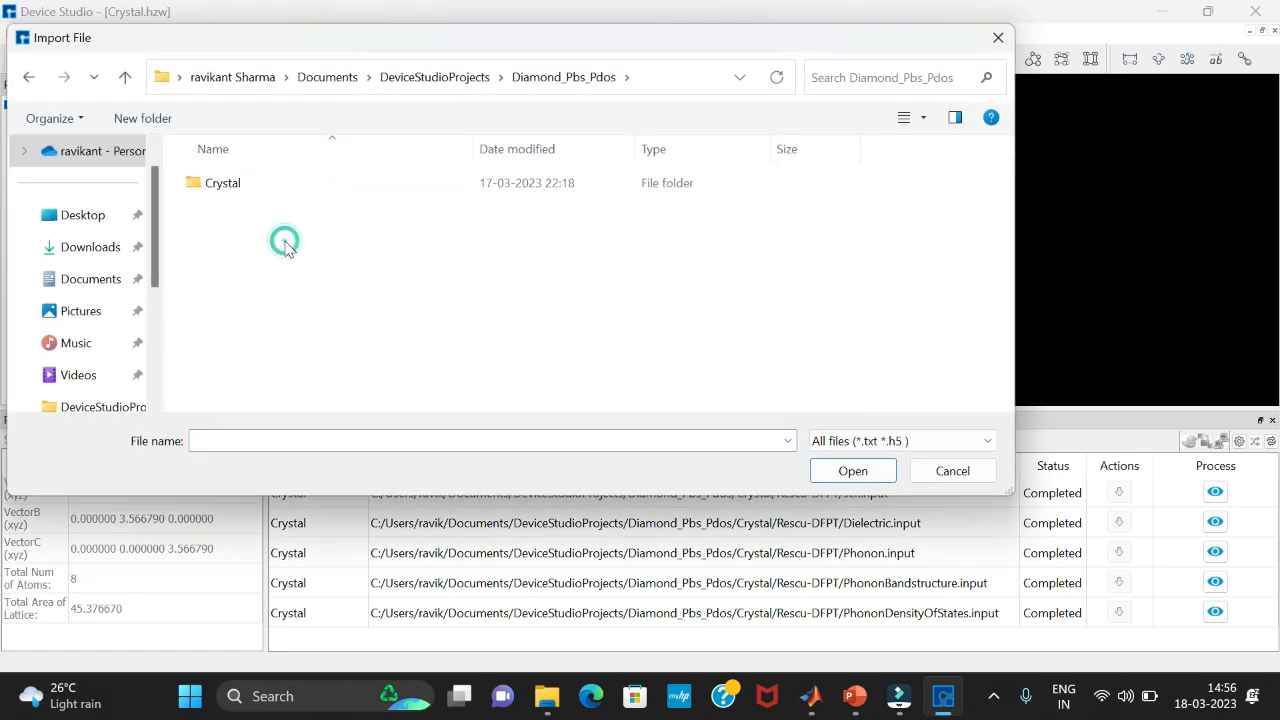
double_click(229, 184)
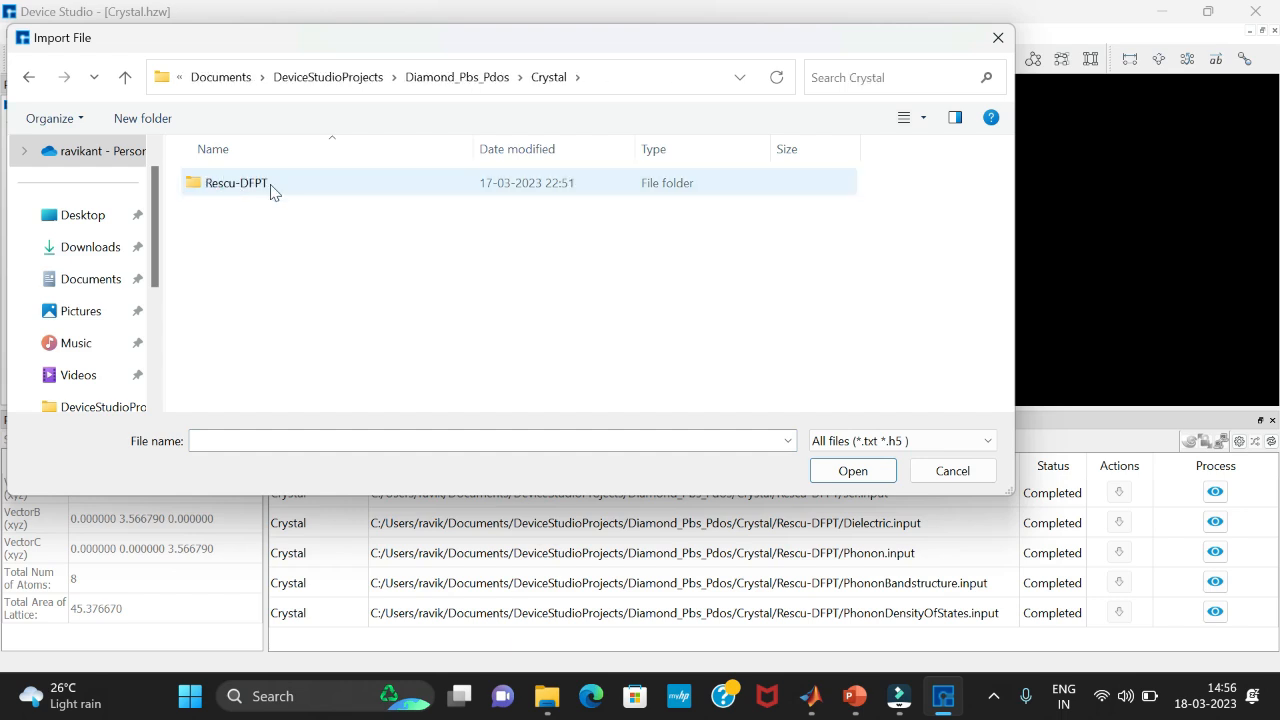
double_click(272, 190)
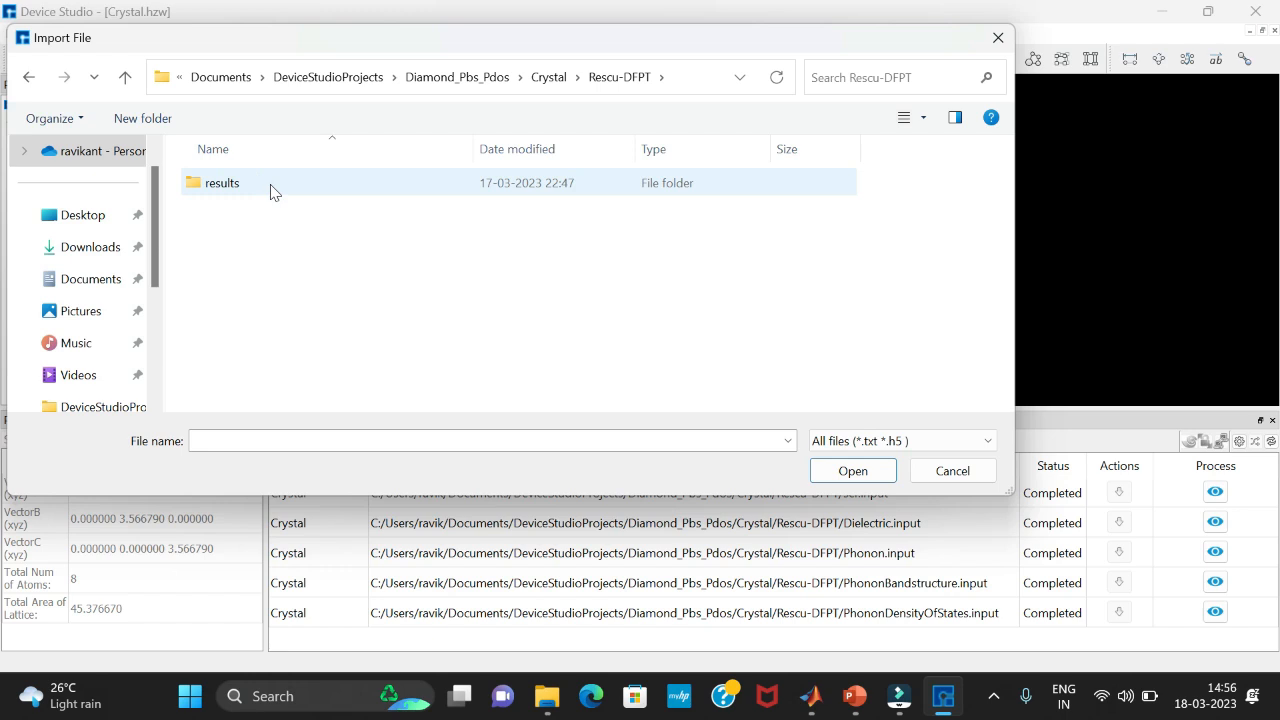
double_click(270, 190)
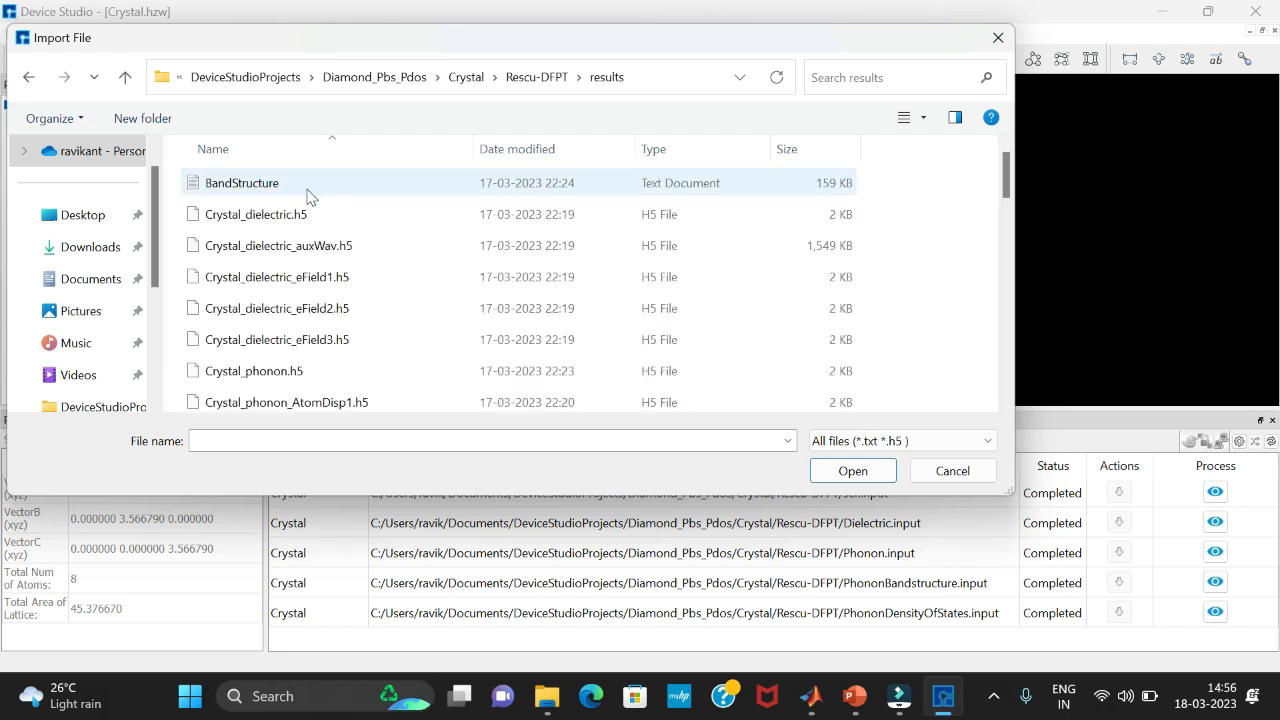
scroll(267, 283, "down", 5)
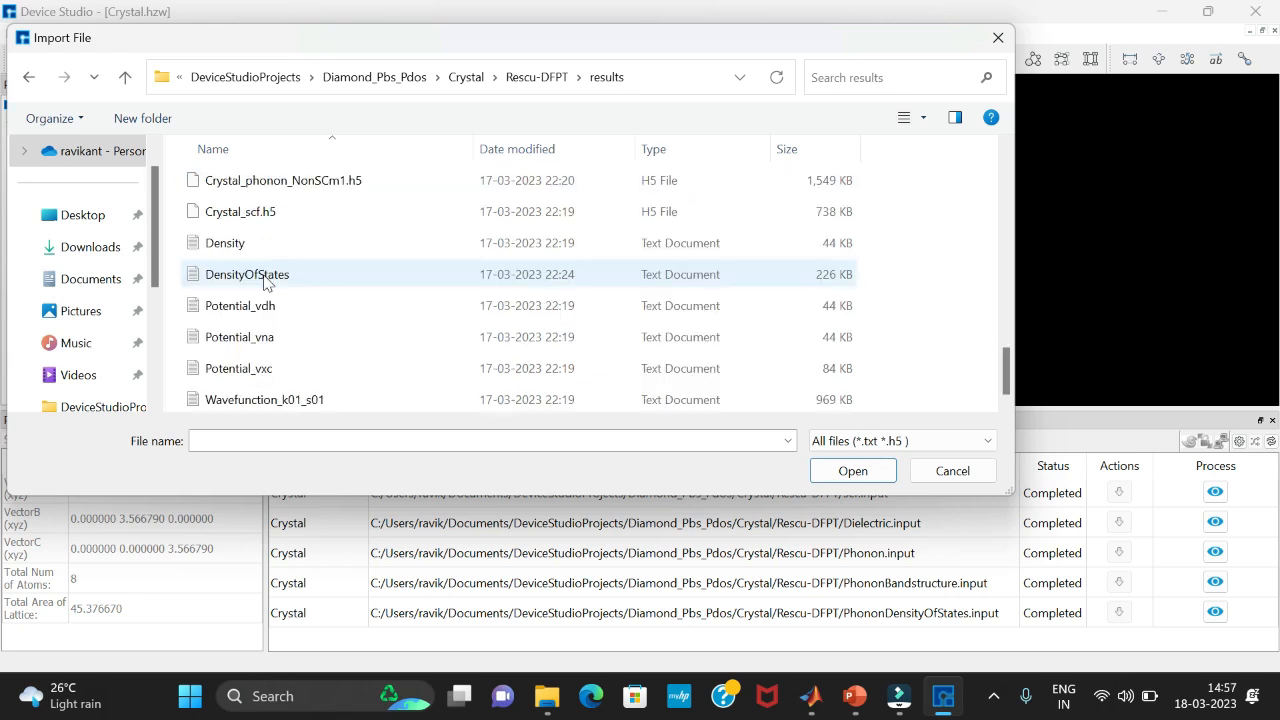
left_click(265, 278)
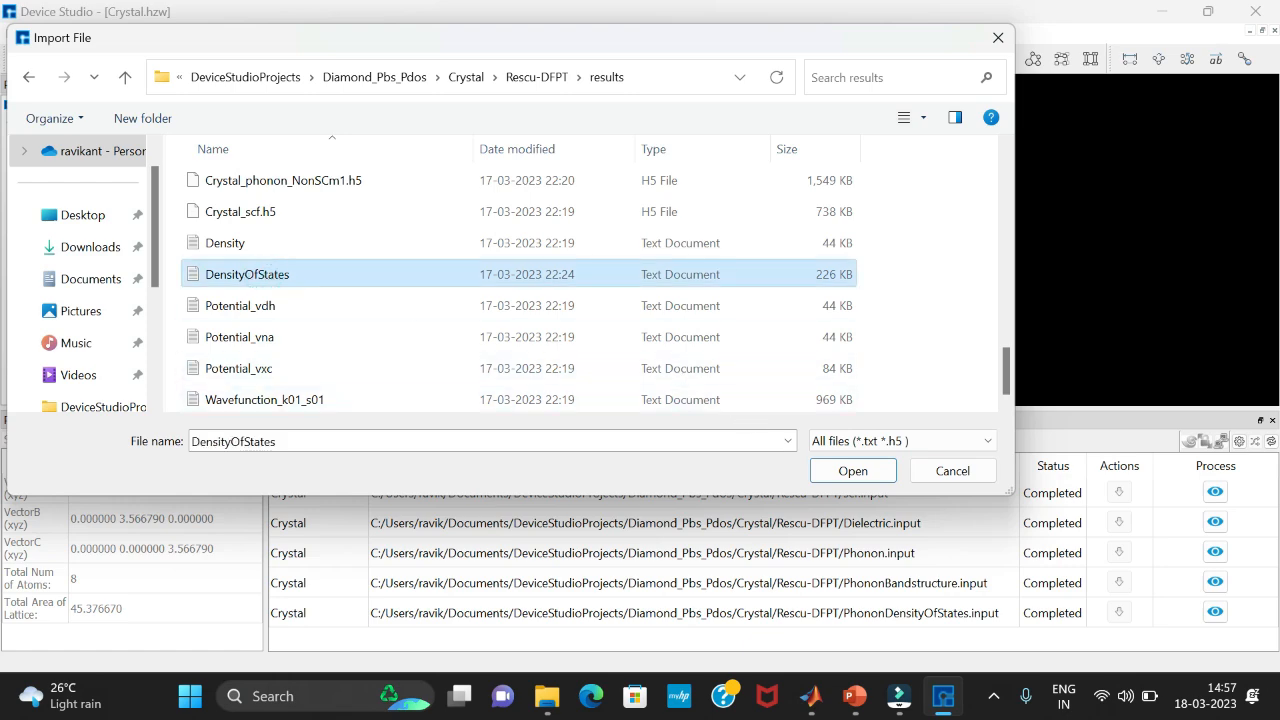
left_click(845, 470)
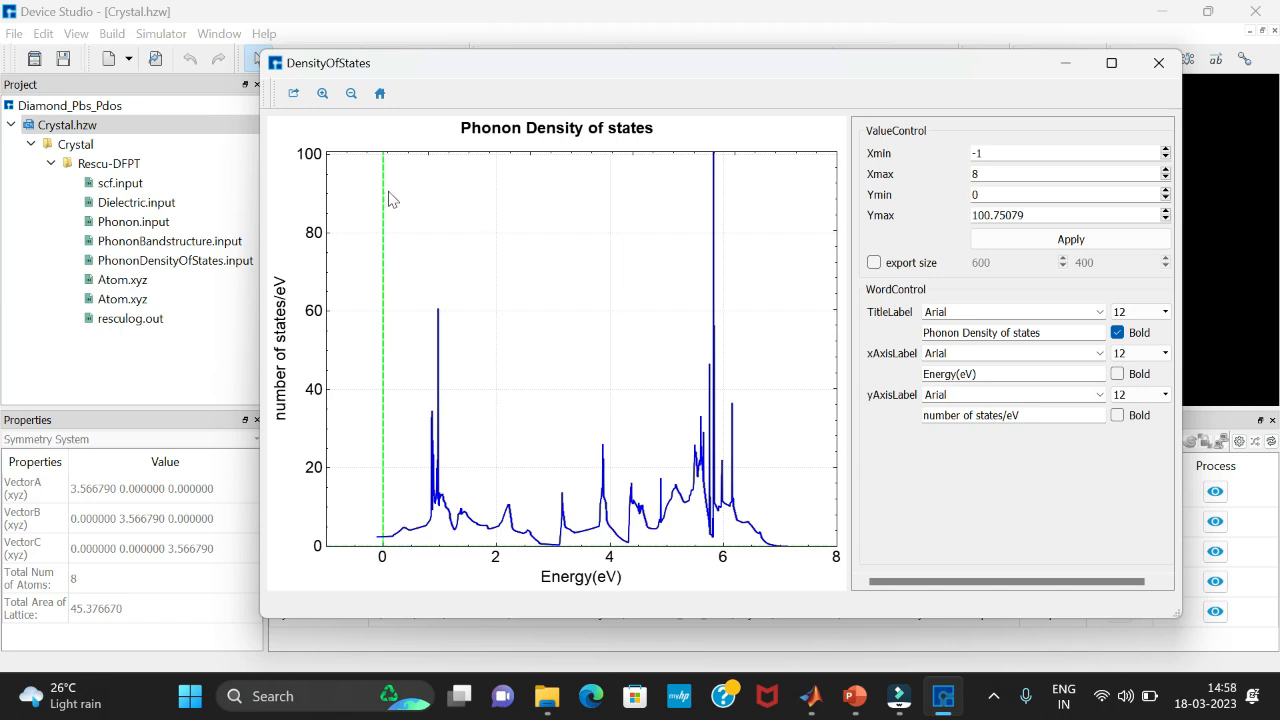
Review the image formats available for exporting the phonon density of states plot, and leave without saving.
left_click(294, 95)
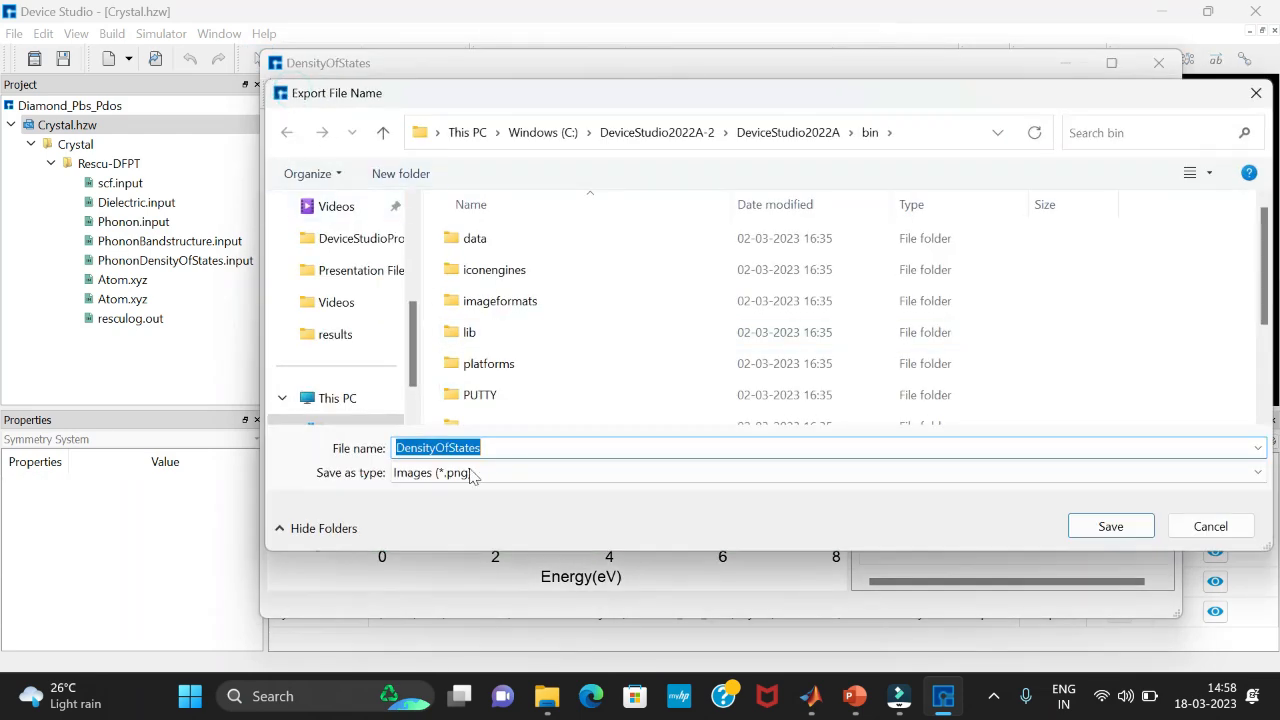
left_click(472, 473)
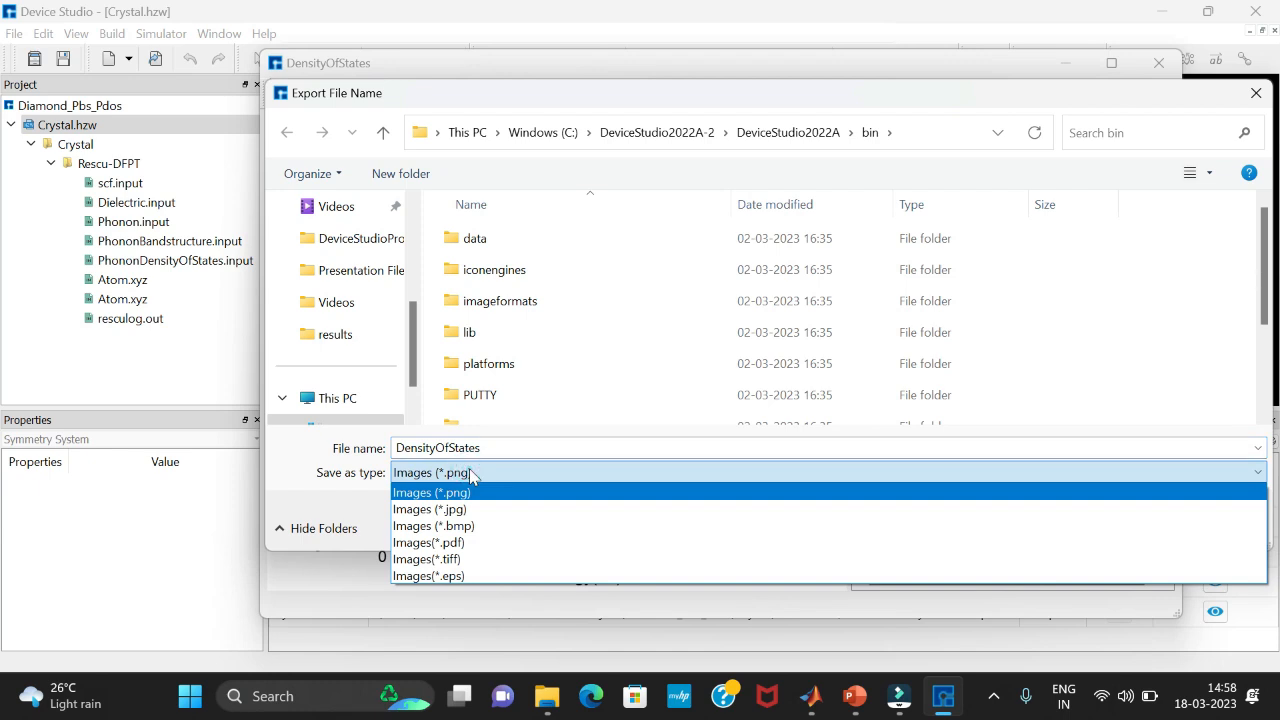
left_click(472, 473)
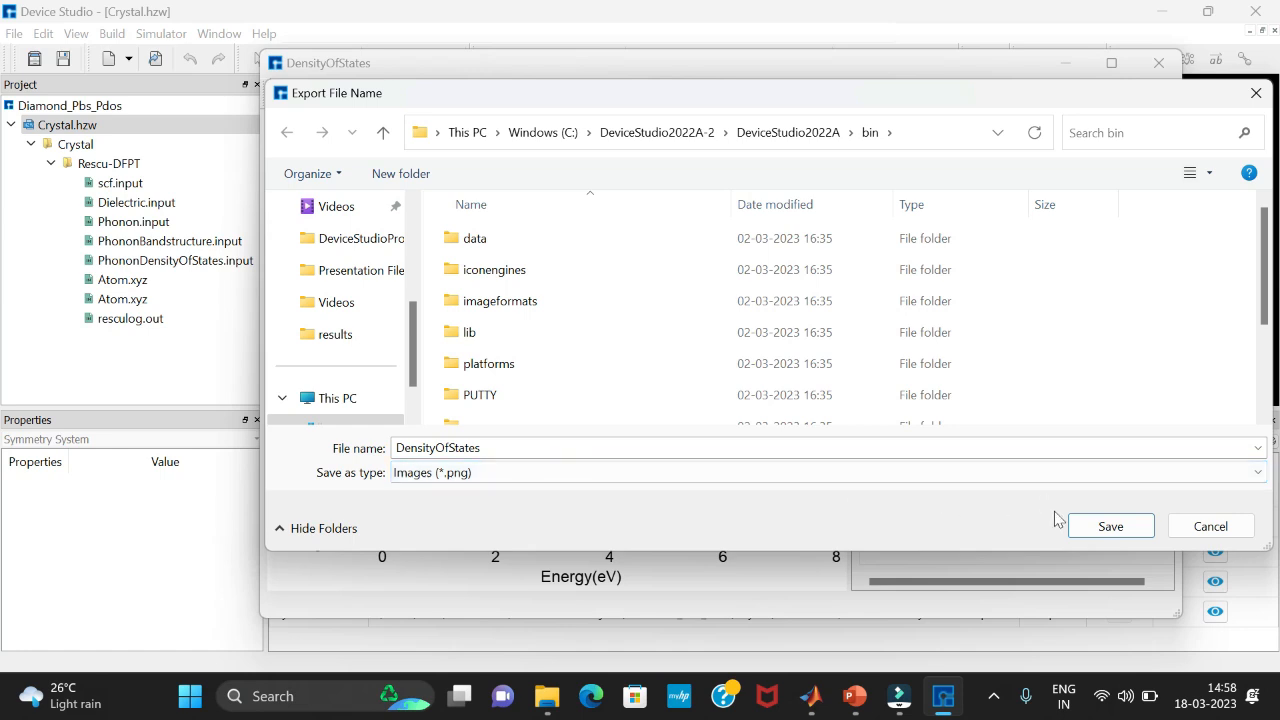
left_click(1210, 526)
Plot the phonon band structure with the RESCU analysis plot from the BandStructure file in the results folder.
left_click(166, 36)
mouse_move(221, 98)
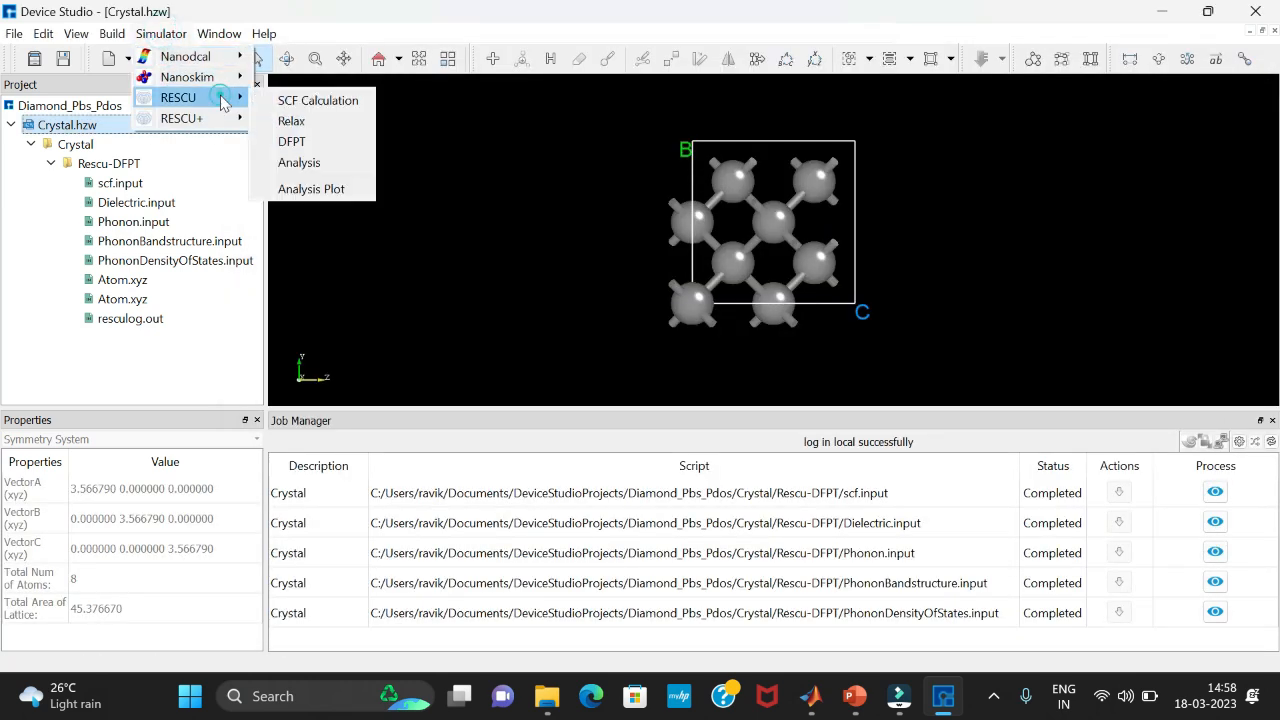
left_click(322, 189)
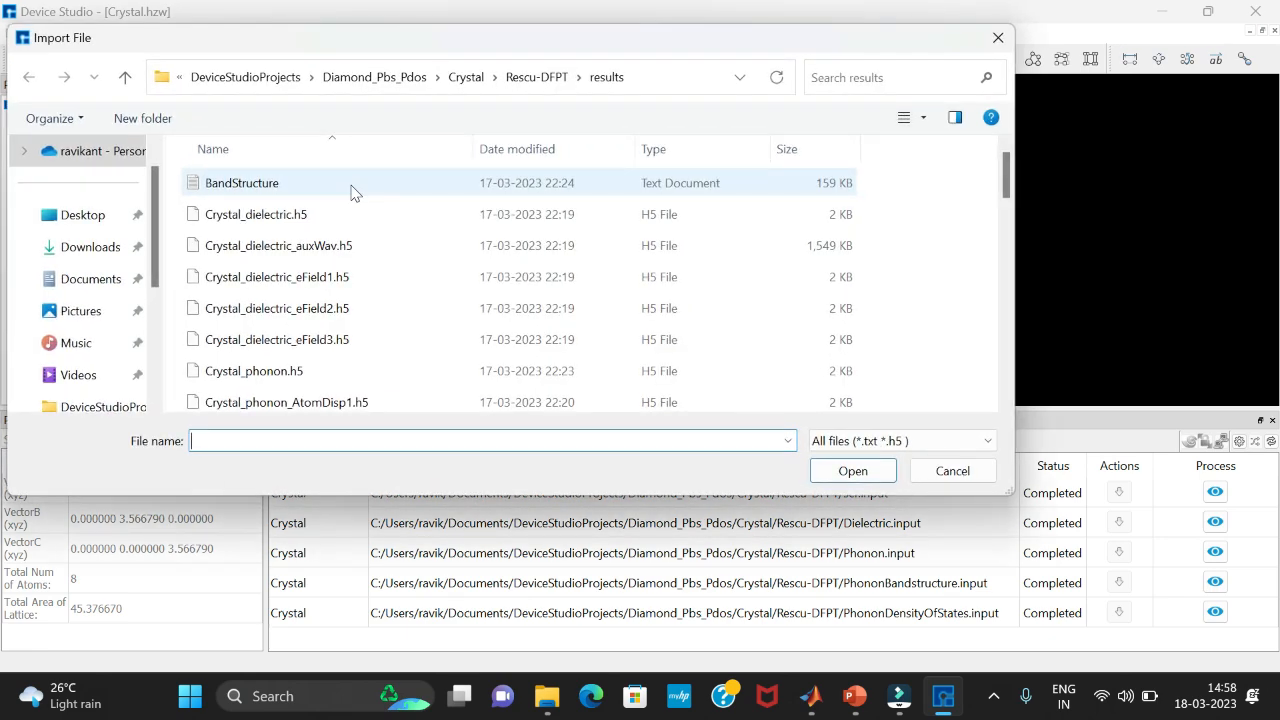
left_click(348, 184)
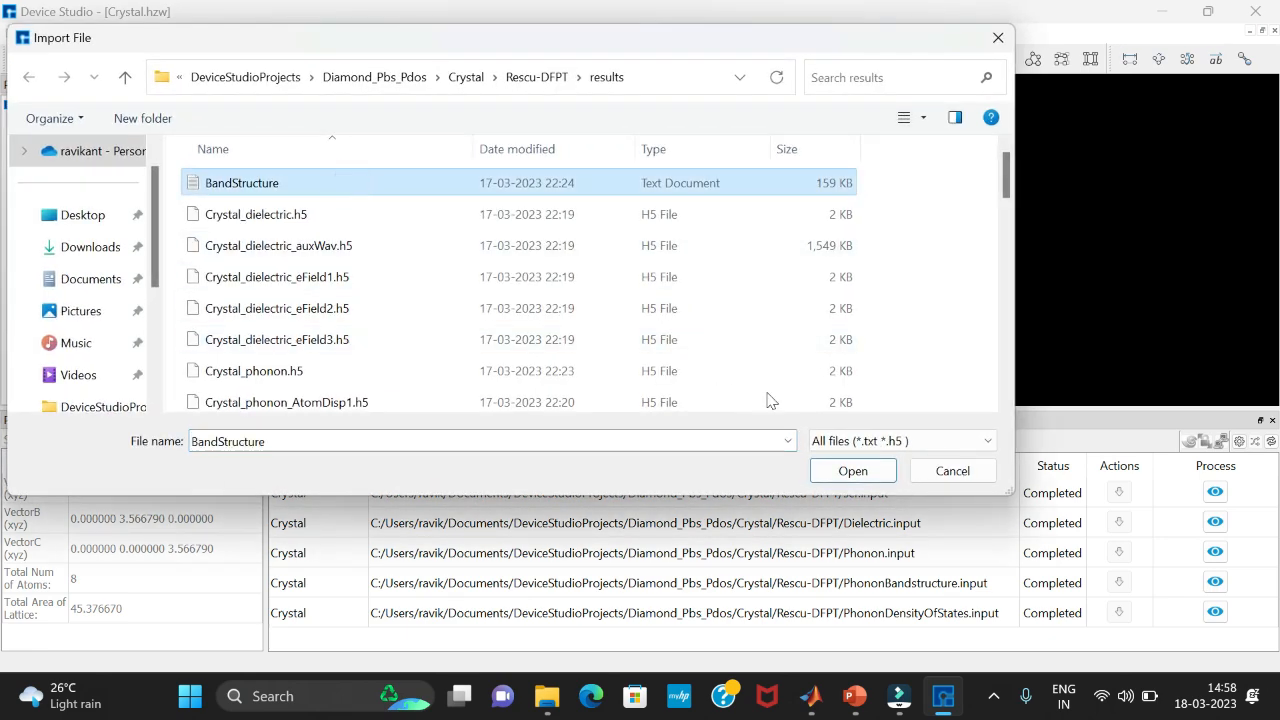
left_click(848, 469)
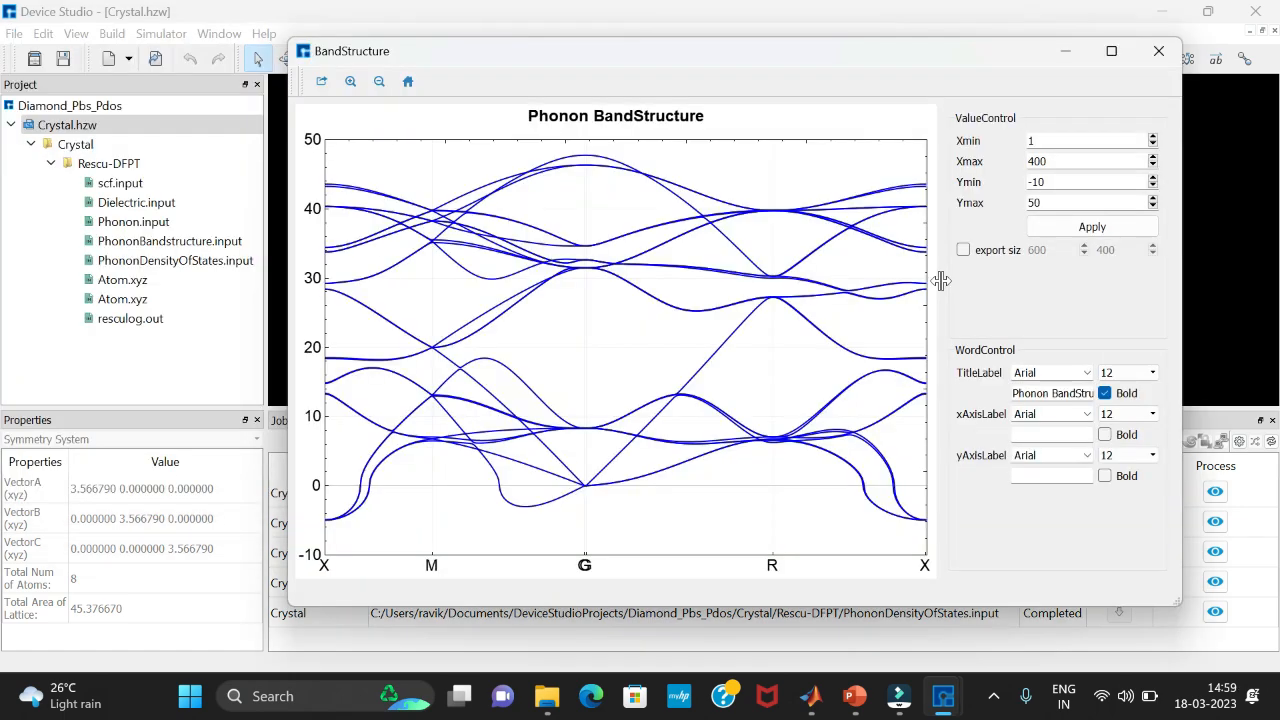